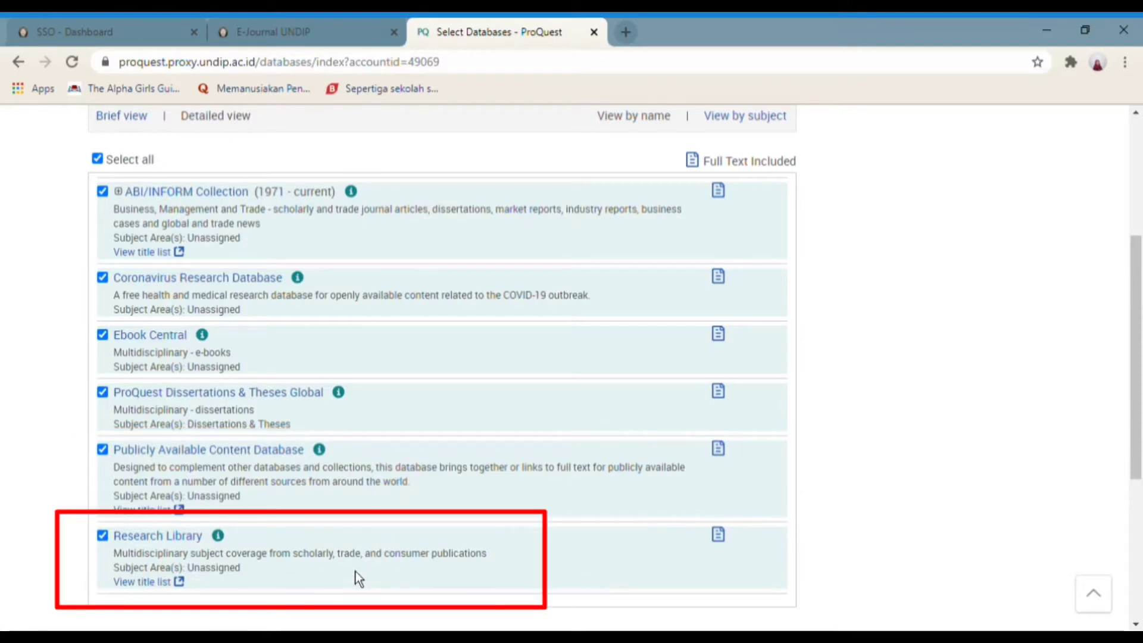
Step: Open the Basic Search page and view the additional source types offered beyond the main categories
{"action": "scroll", "coordinate": [351, 534], "scroll_direction": "up", "scroll_amount": 5}
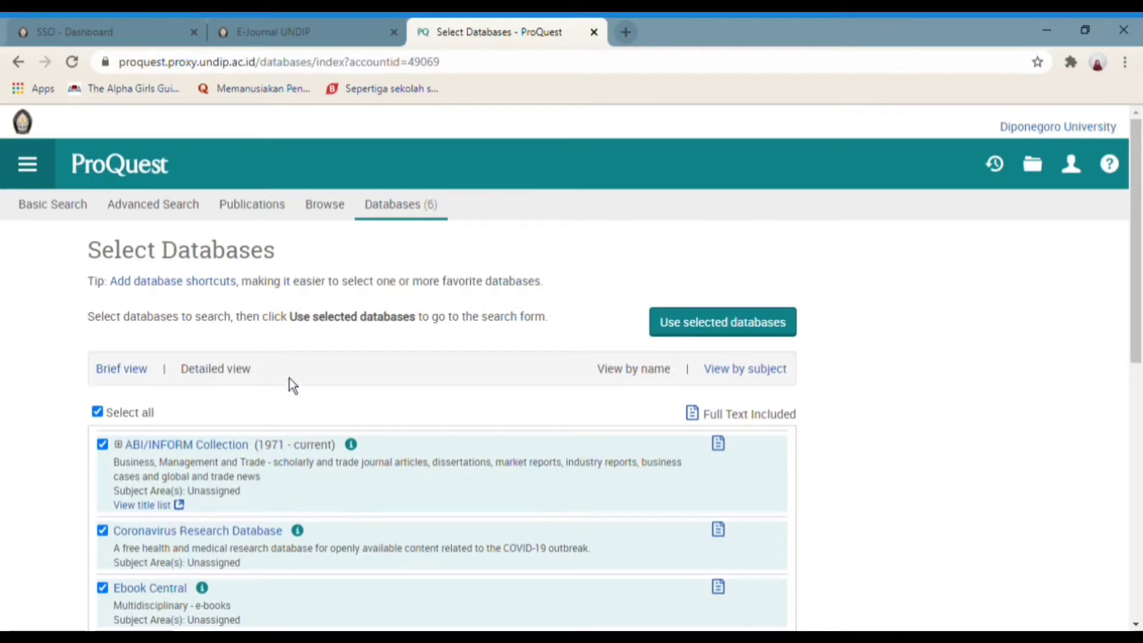
{"action": "left_click", "coordinate": [35, 208]}
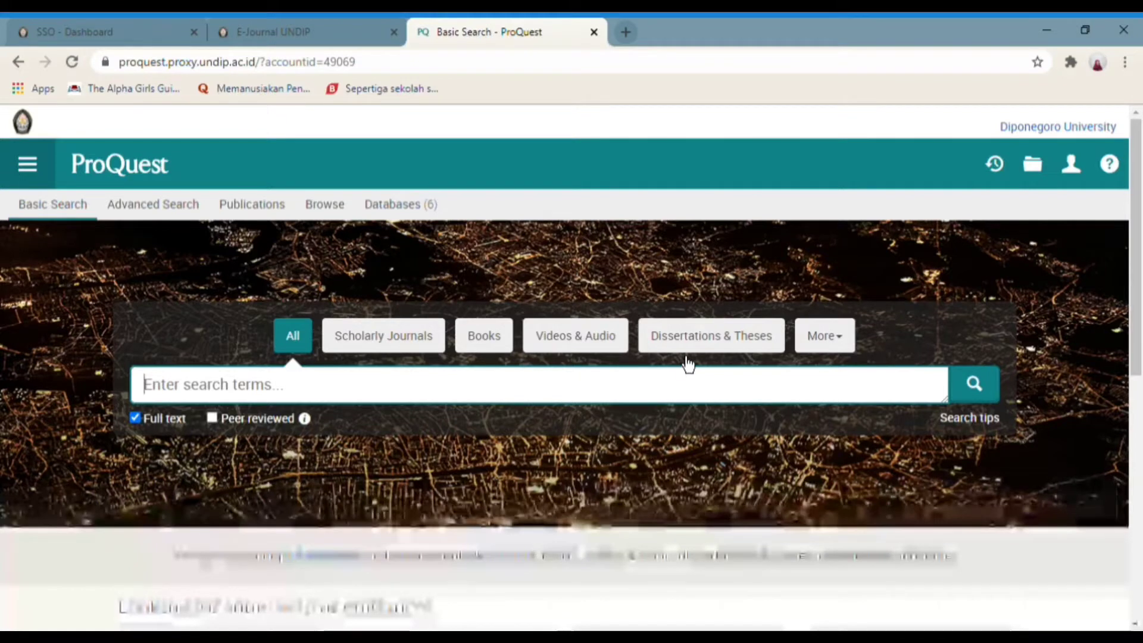
{"action": "left_click", "coordinate": [848, 345]}
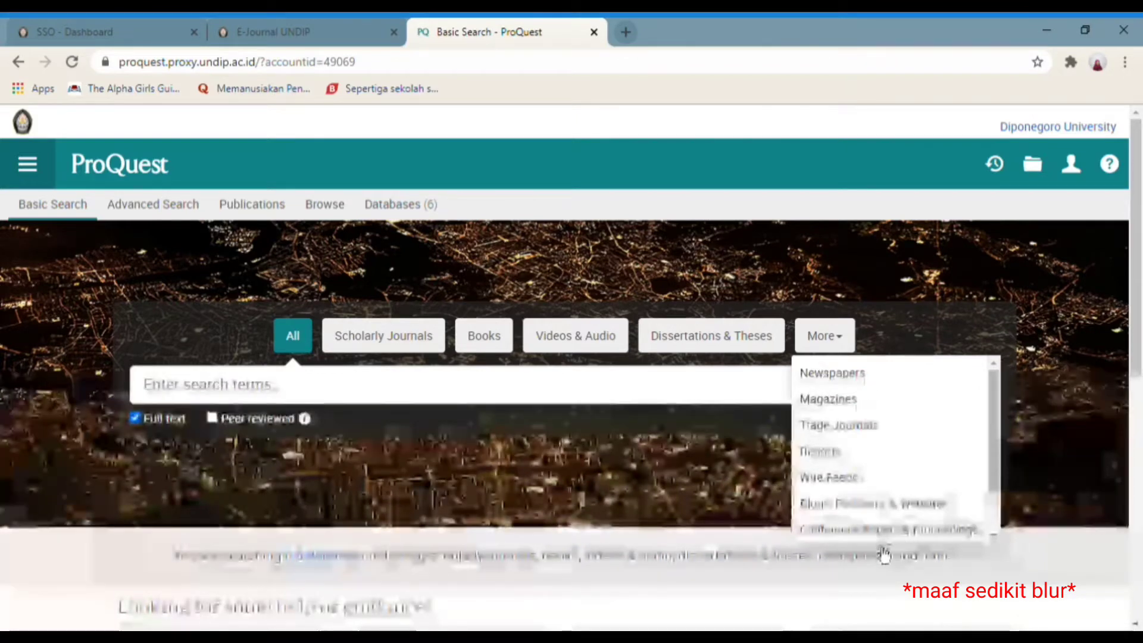
{"action": "left_click", "coordinate": [588, 492]}
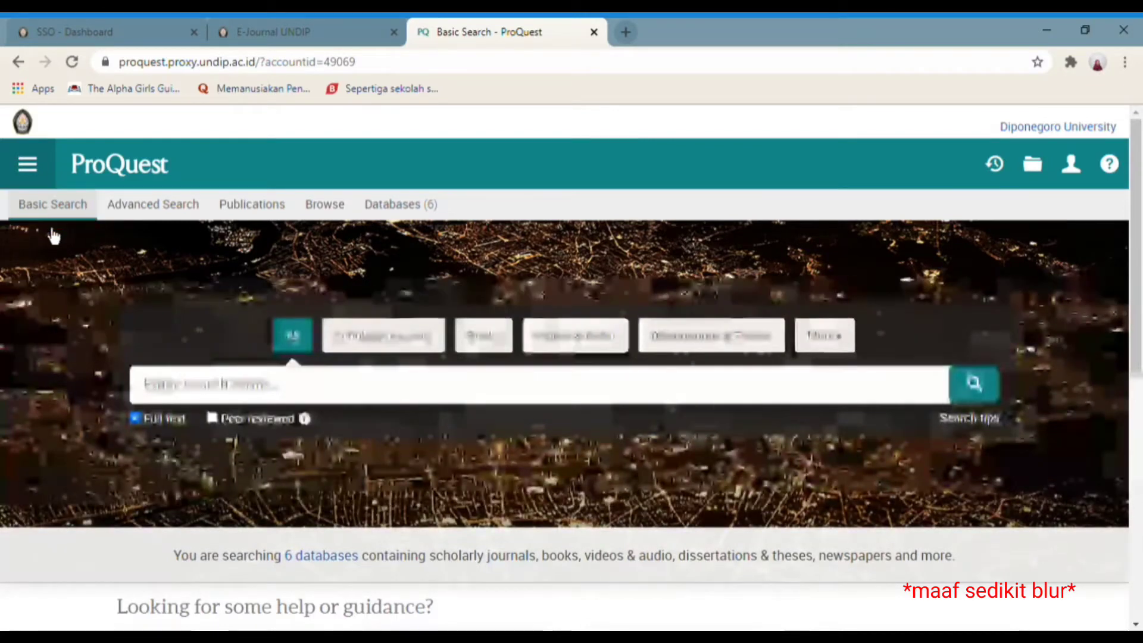
Step: View the Advanced Search form and look through the Publication Search page with its filters and title list
{"action": "left_click", "coordinate": [144, 228]}
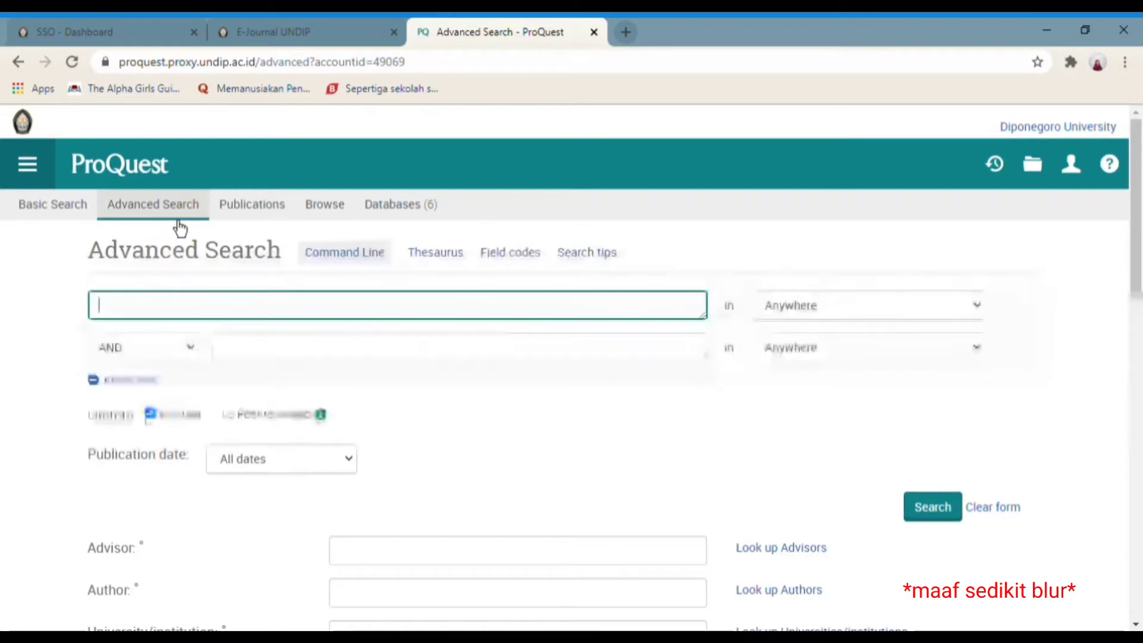
{"action": "left_click", "coordinate": [249, 227]}
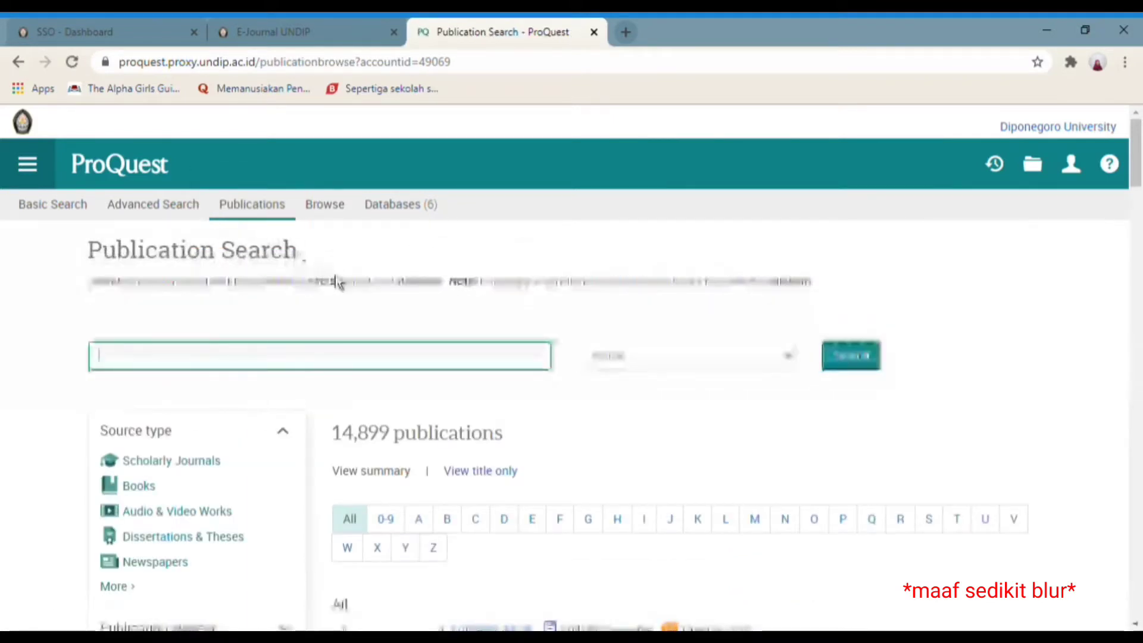
{"action": "scroll", "coordinate": [336, 281], "scroll_direction": "down", "scroll_amount": 3}
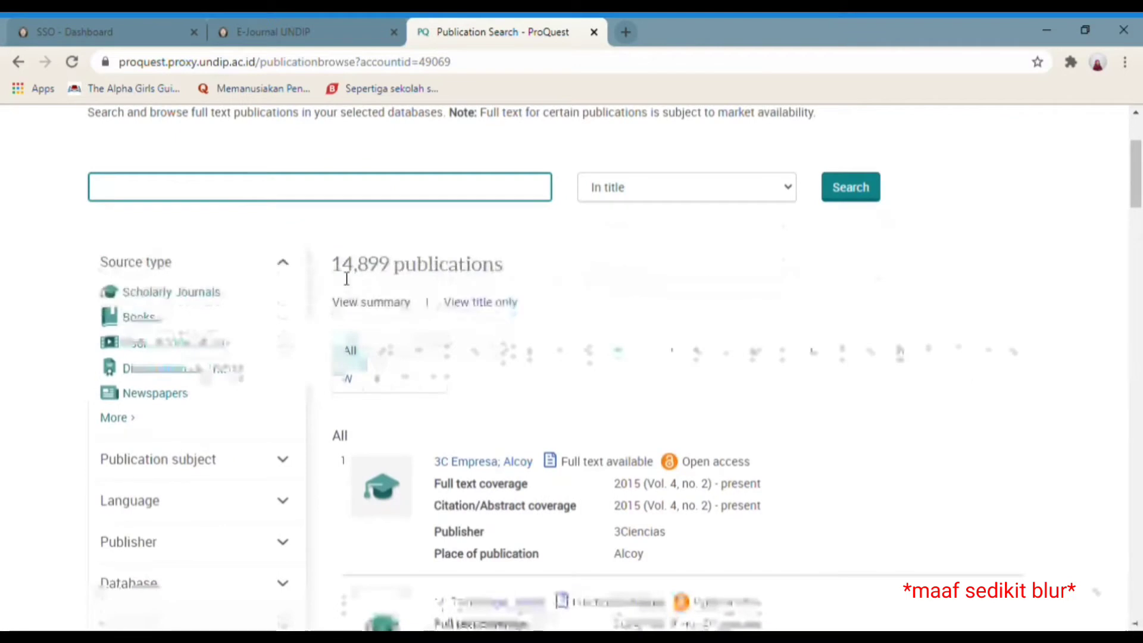
{"action": "scroll", "coordinate": [346, 279], "scroll_direction": "down", "scroll_amount": 2}
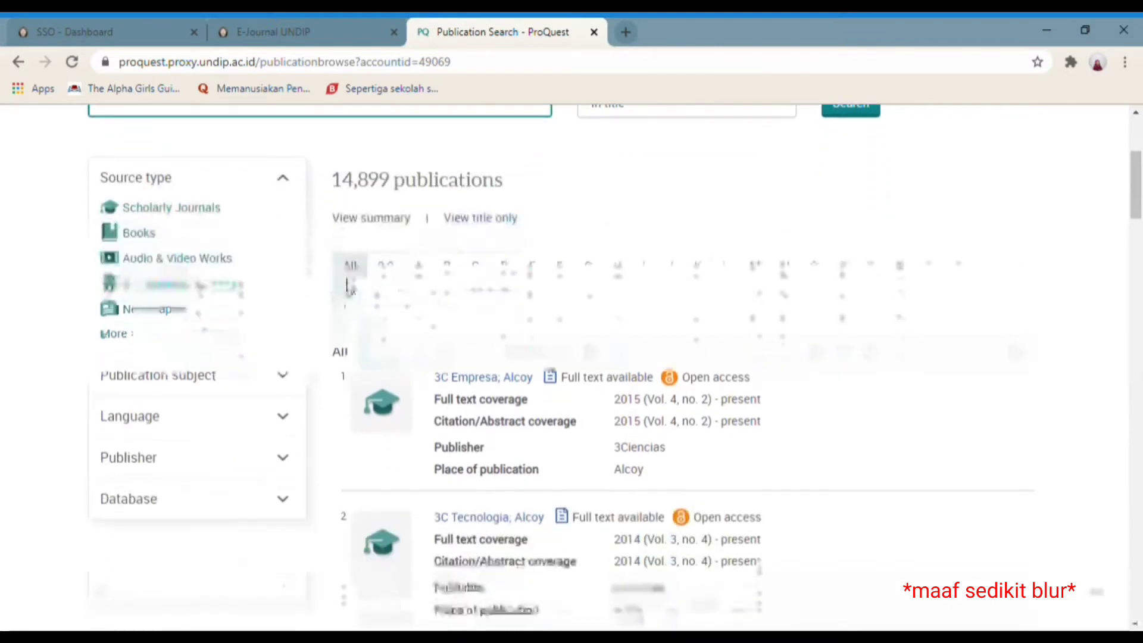
{"action": "scroll", "coordinate": [348, 285], "scroll_direction": "up", "scroll_amount": 5}
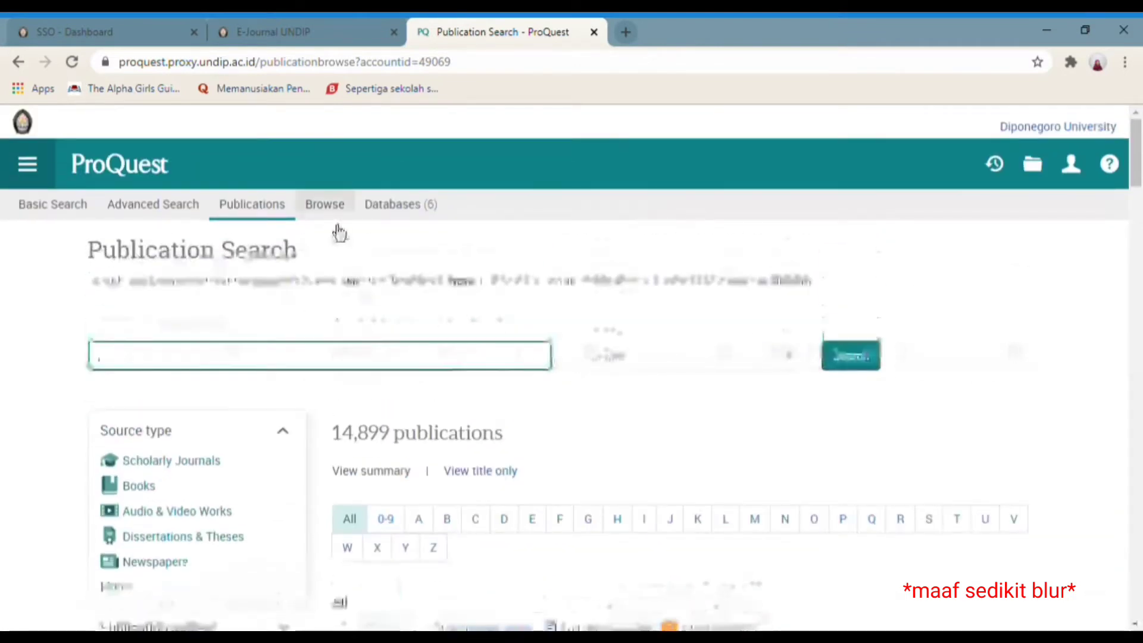
Step: Look over the Browse Topics & Featured Content page and the list of selectable databases
{"action": "left_click", "coordinate": [338, 229]}
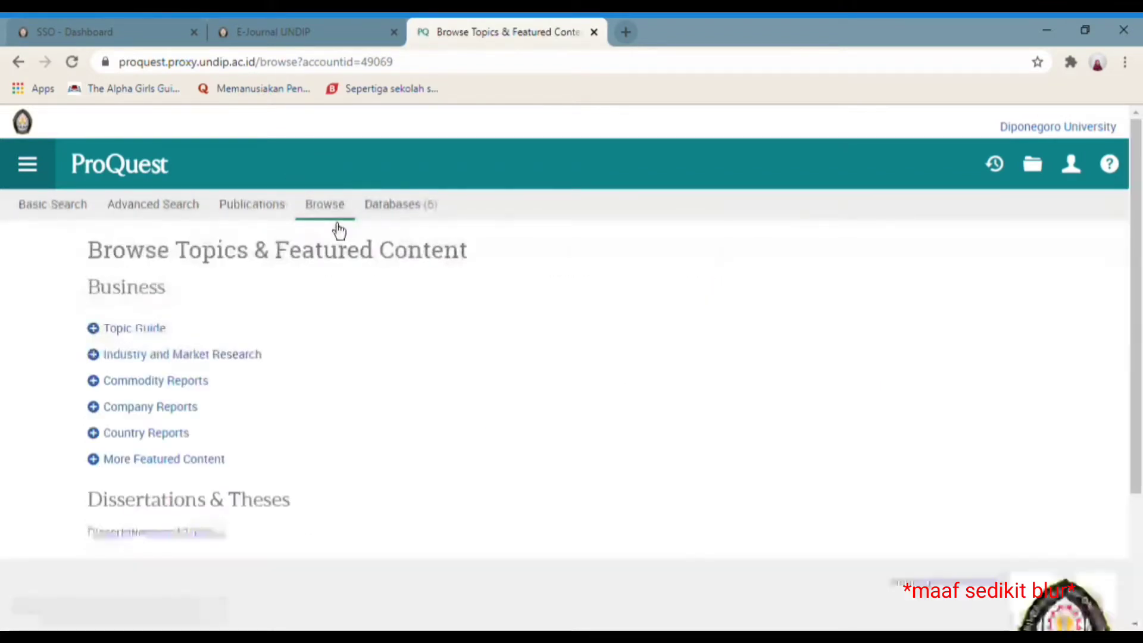
{"action": "scroll", "coordinate": [354, 248], "scroll_direction": "down", "scroll_amount": 2}
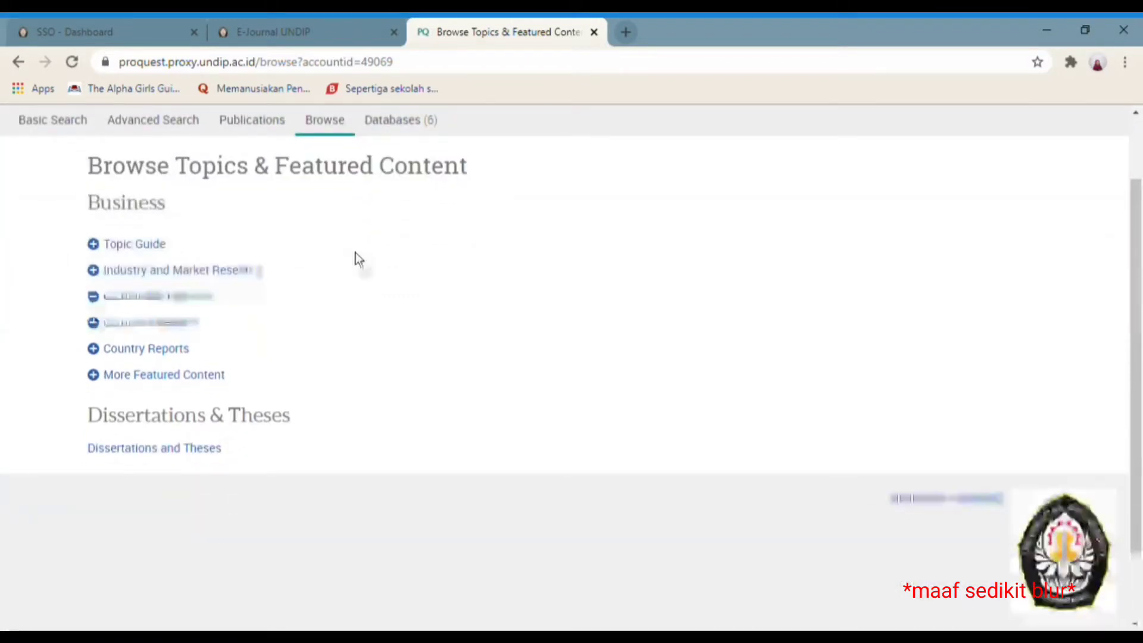
{"action": "scroll", "coordinate": [358, 260], "scroll_direction": "up", "scroll_amount": 2}
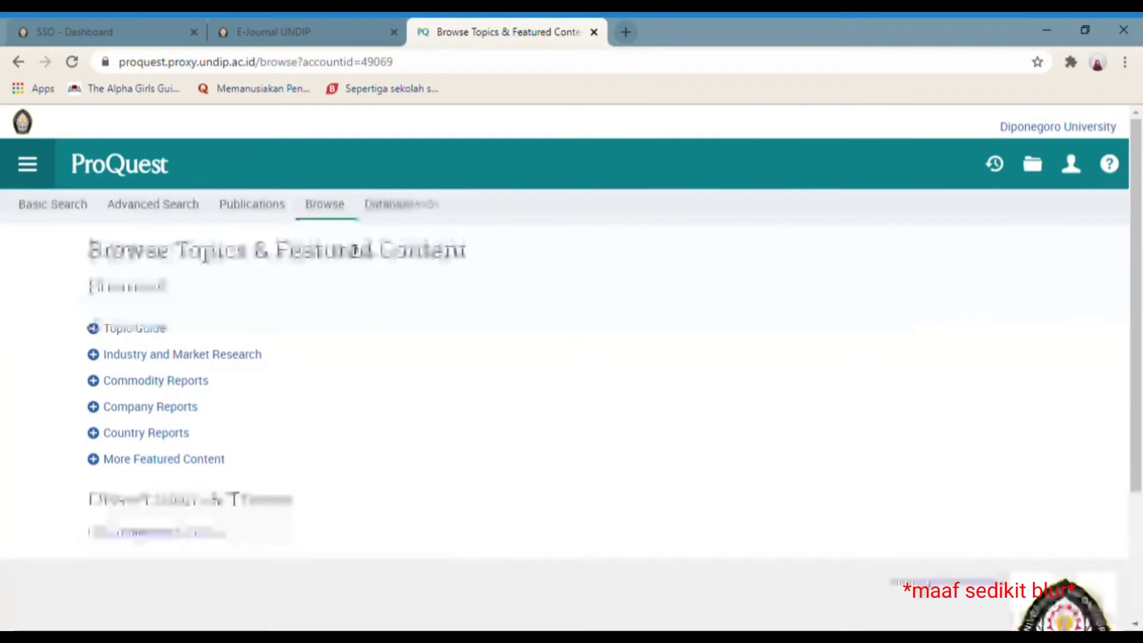
{"action": "scroll", "coordinate": [355, 251], "scroll_direction": "down", "scroll_amount": 2}
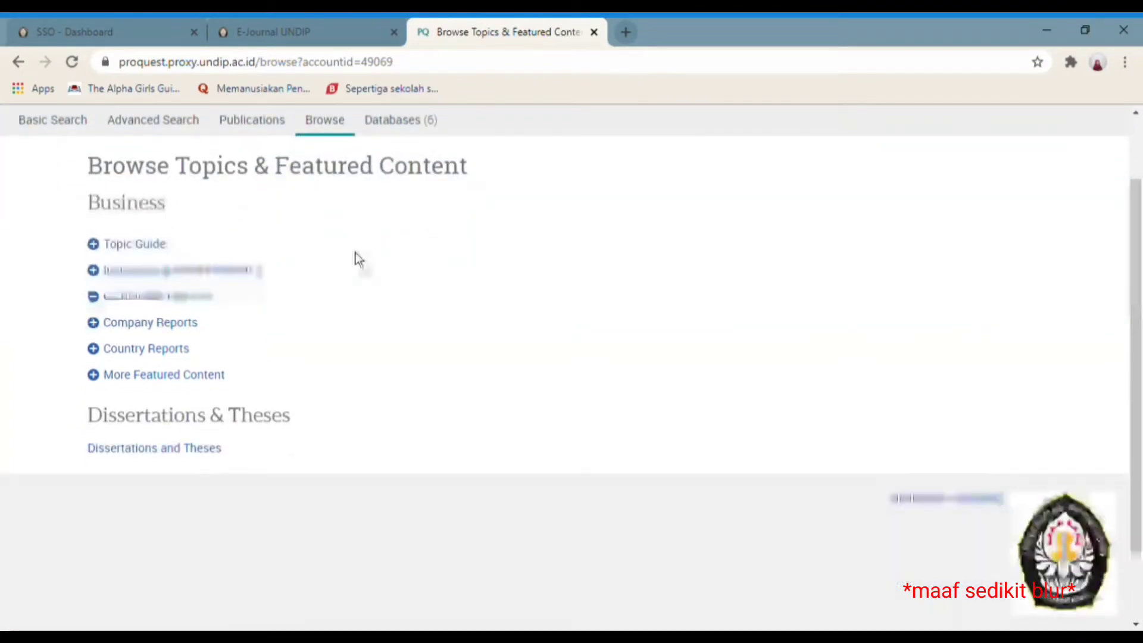
{"action": "scroll", "coordinate": [355, 258], "scroll_direction": "up", "scroll_amount": 2}
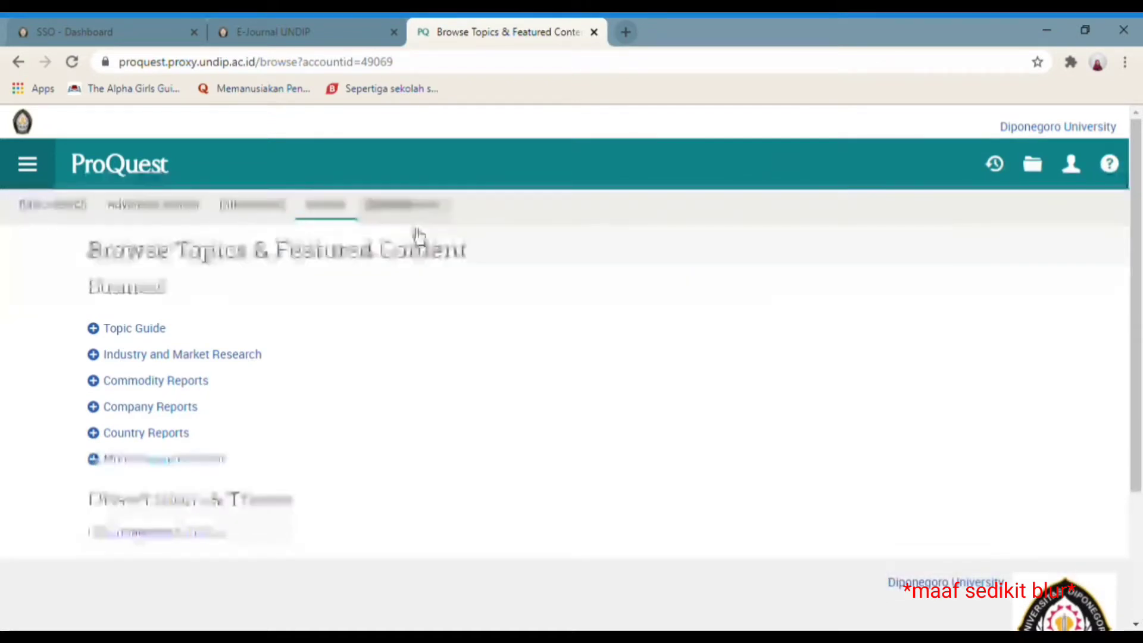
{"action": "left_click", "coordinate": [418, 222]}
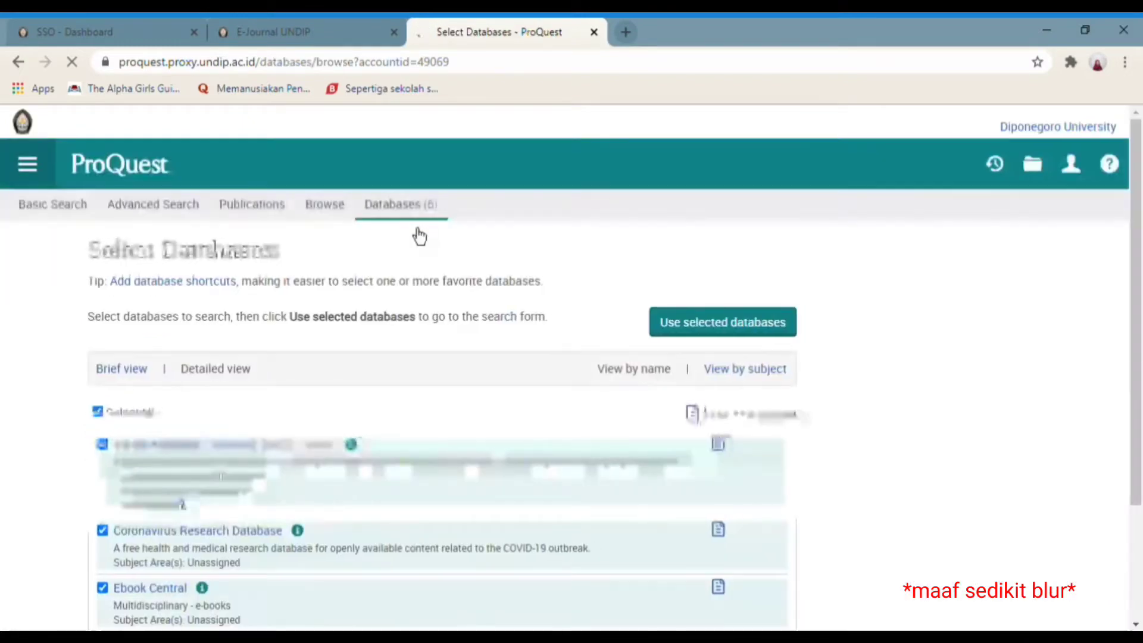
{"action": "scroll", "coordinate": [476, 253], "scroll_direction": "down", "scroll_amount": 3}
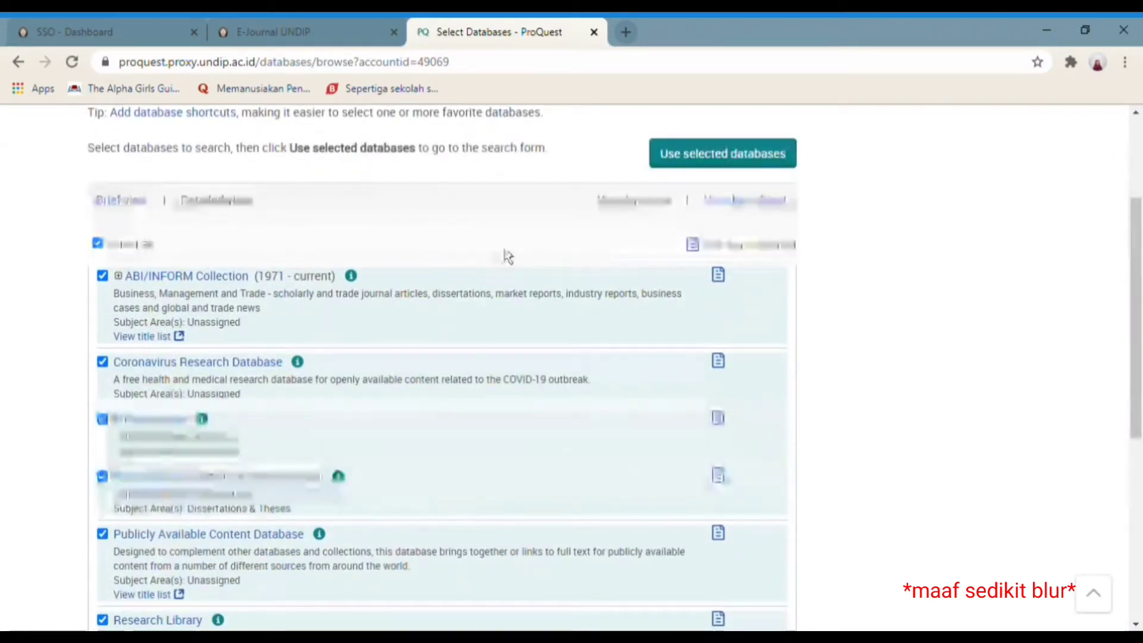
Step: Run a basic full-text search for "digital collection" across all source types
{"action": "scroll", "coordinate": [507, 256], "scroll_direction": "down", "scroll_amount": 2}
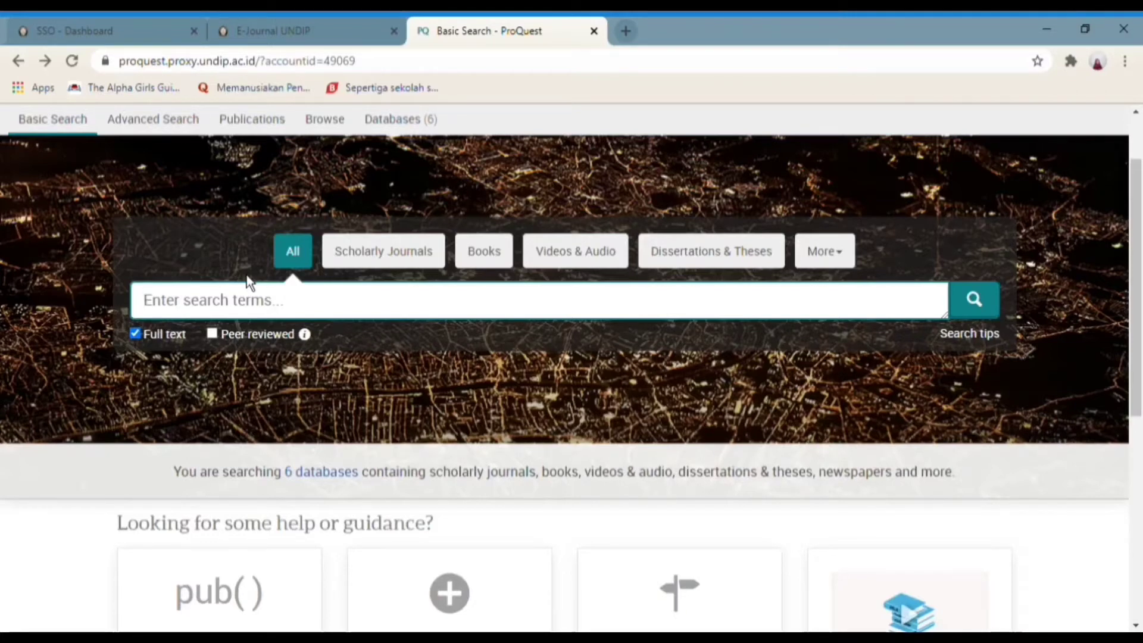
{"action": "type", "text": "di"}
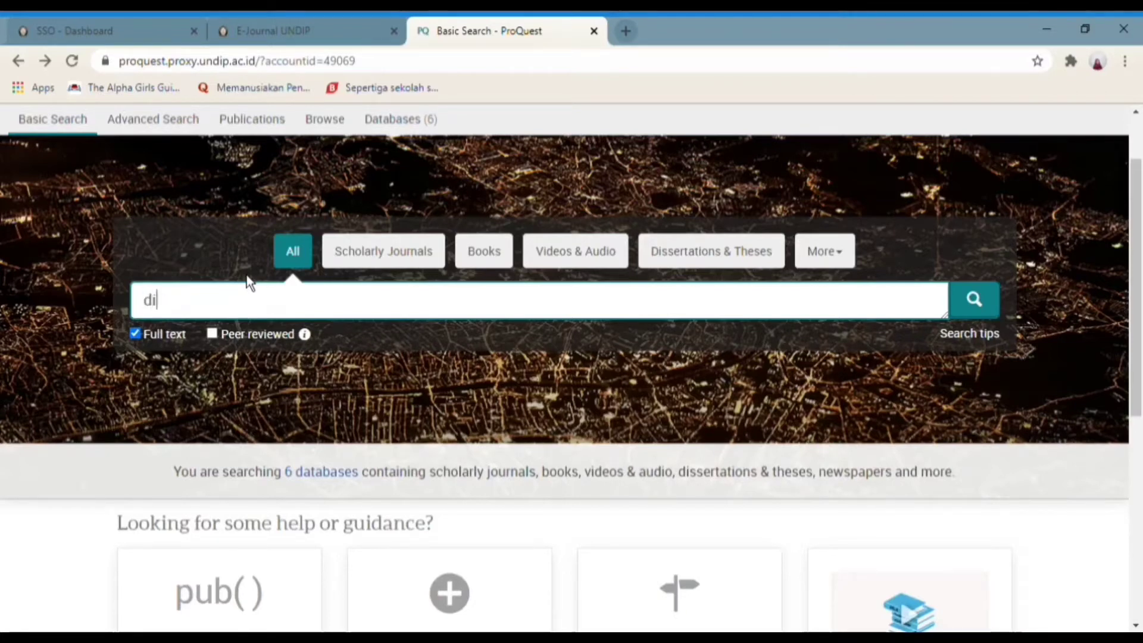
{"action": "type", "text": "gital col"}
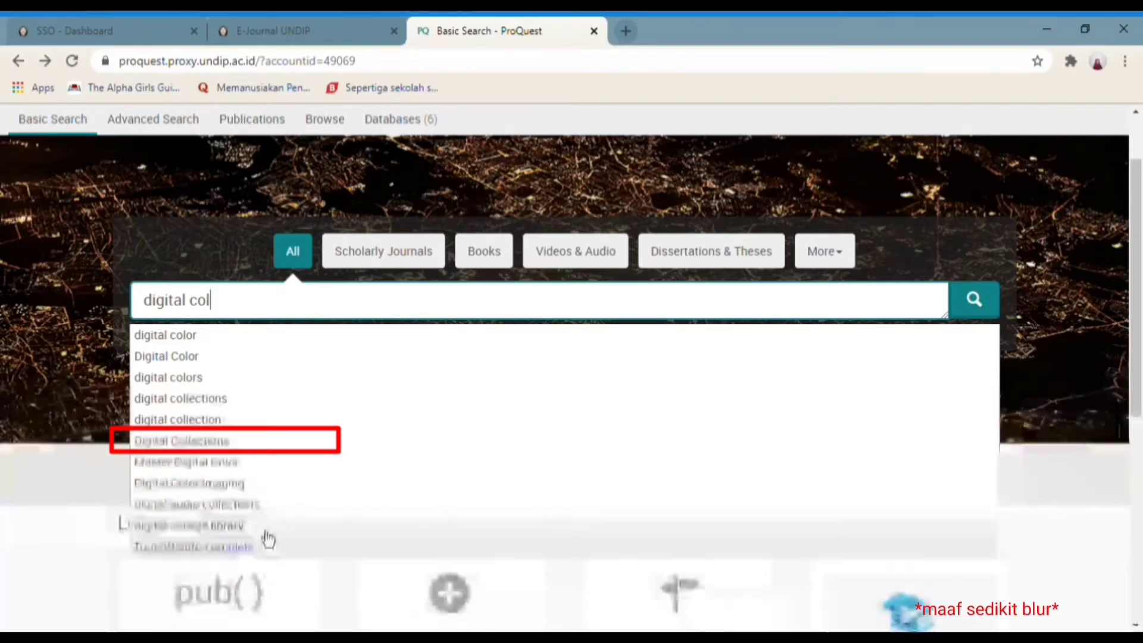
{"action": "left_click", "coordinate": [238, 441]}
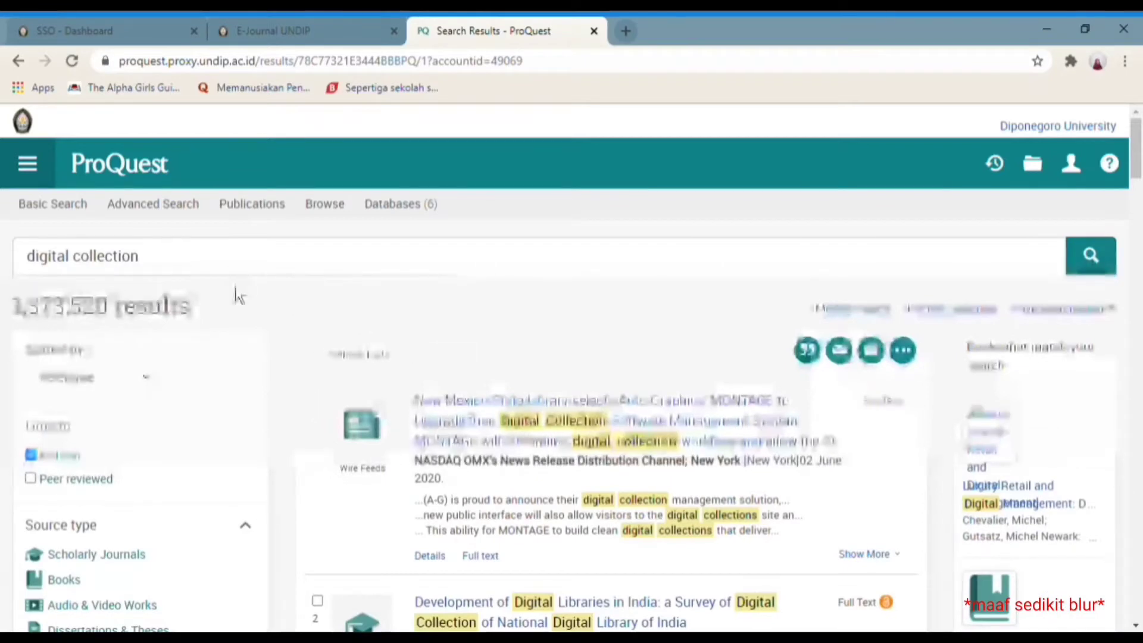
Step: Examine the search results page, including the sort order, full-text and peer-review limits, source type and publication date filters
{"action": "scroll", "coordinate": [239, 296], "scroll_direction": "down", "scroll_amount": 1}
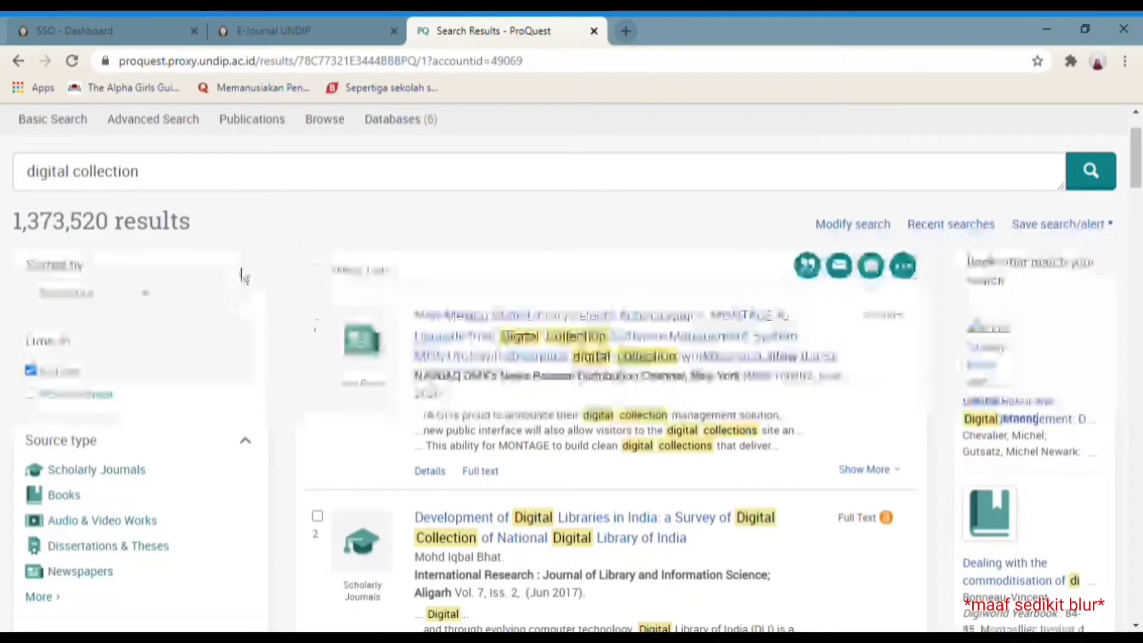
{"action": "scroll", "coordinate": [243, 277], "scroll_direction": "down", "scroll_amount": 1}
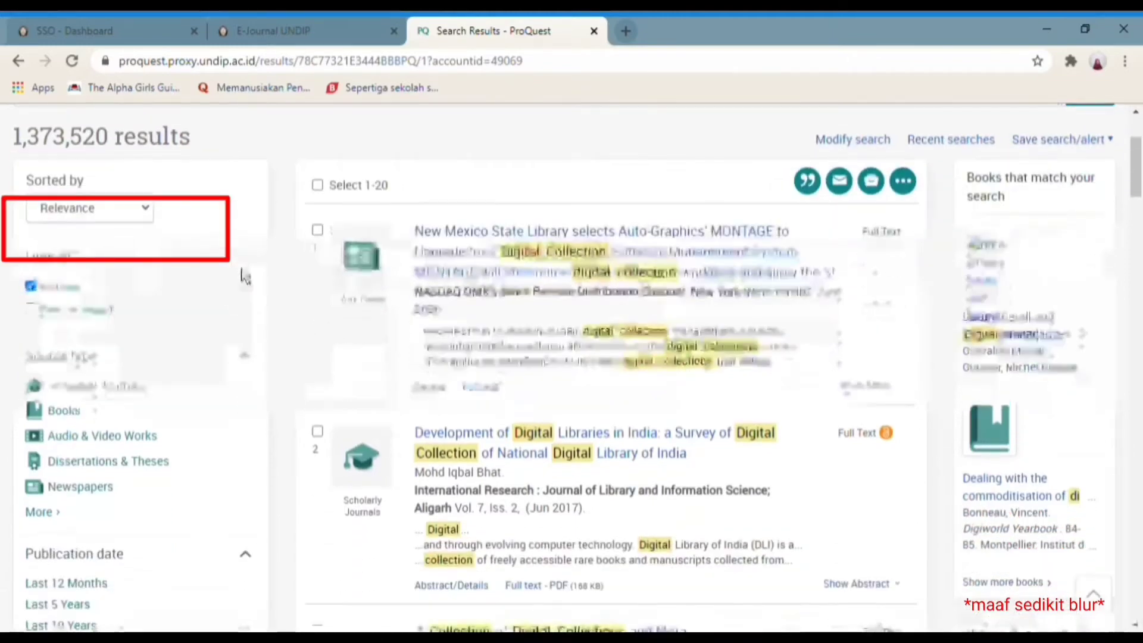
{"action": "scroll", "coordinate": [243, 277], "scroll_direction": "up", "scroll_amount": 1}
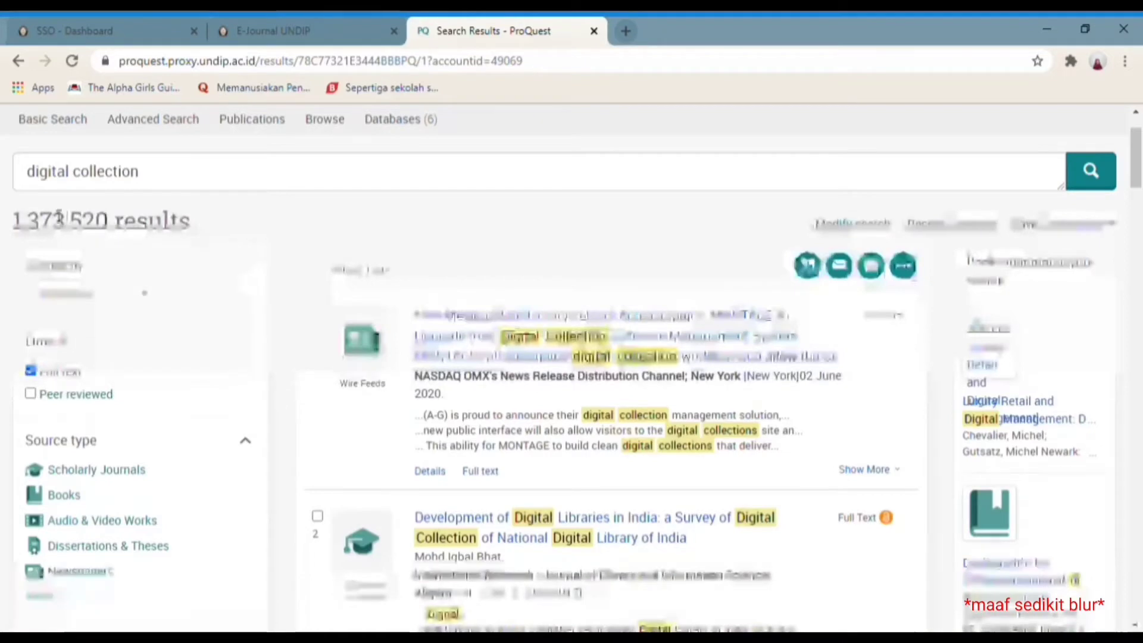
{"action": "scroll", "coordinate": [581, 548], "scroll_direction": "down", "scroll_amount": 3}
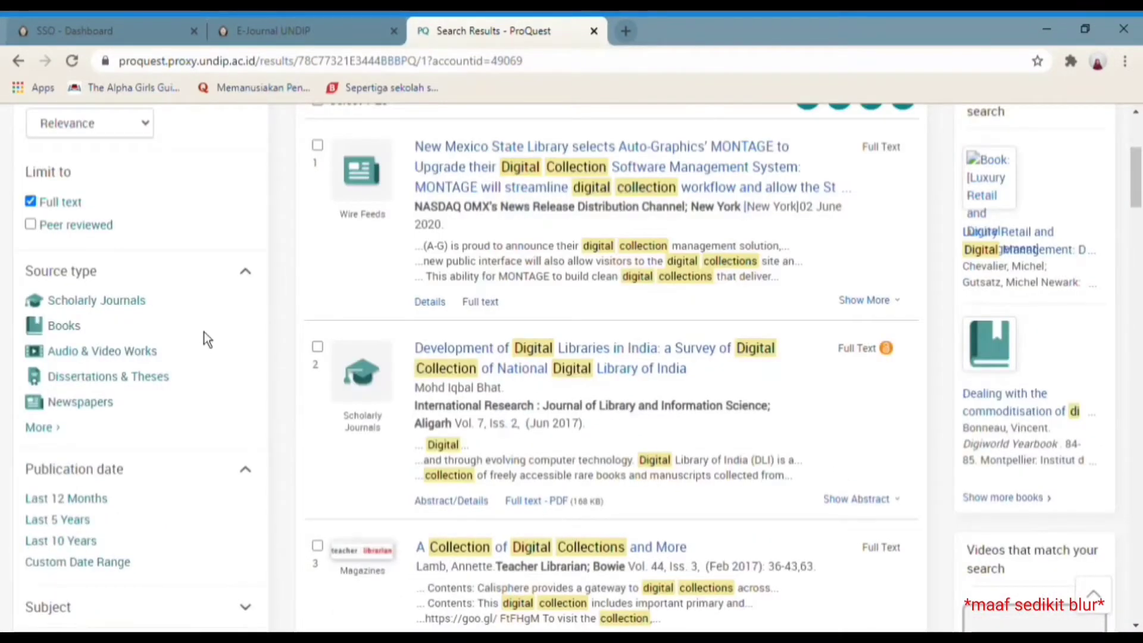
{"action": "scroll", "coordinate": [155, 294], "scroll_direction": "up", "scroll_amount": 3}
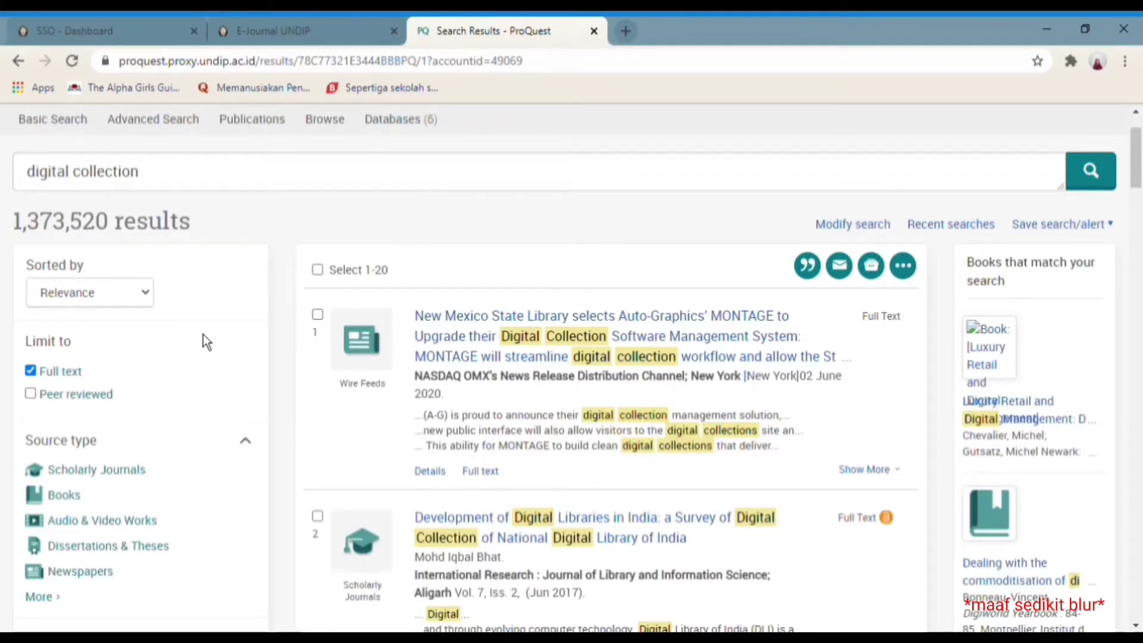
{"action": "scroll", "coordinate": [203, 335], "scroll_direction": "down", "scroll_amount": 2}
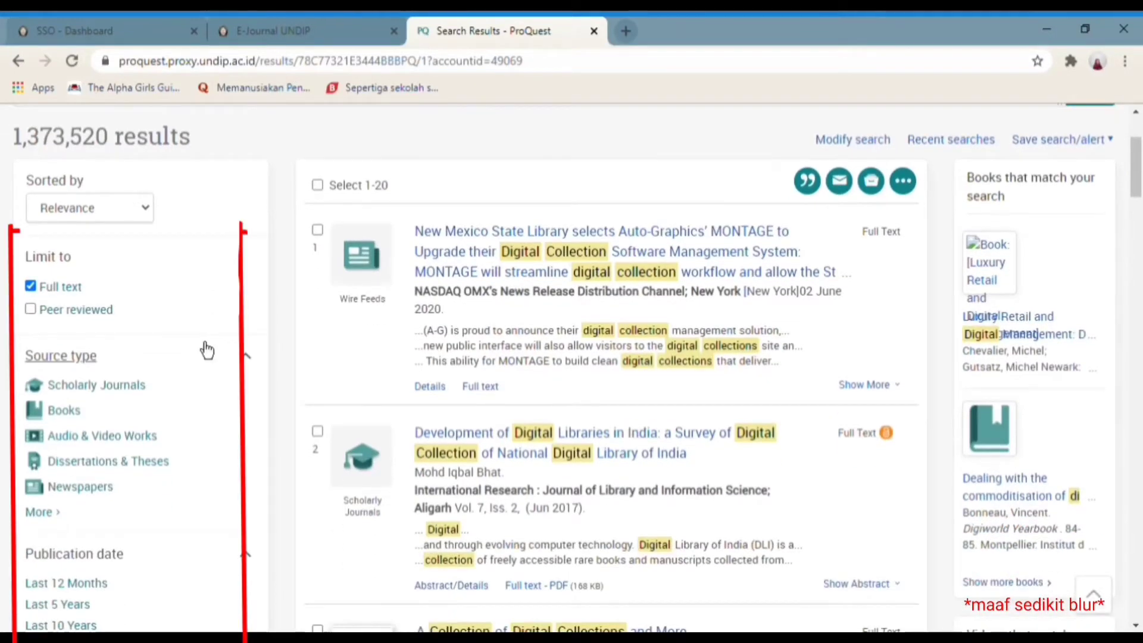
{"action": "scroll", "coordinate": [207, 350], "scroll_direction": "down", "scroll_amount": 2}
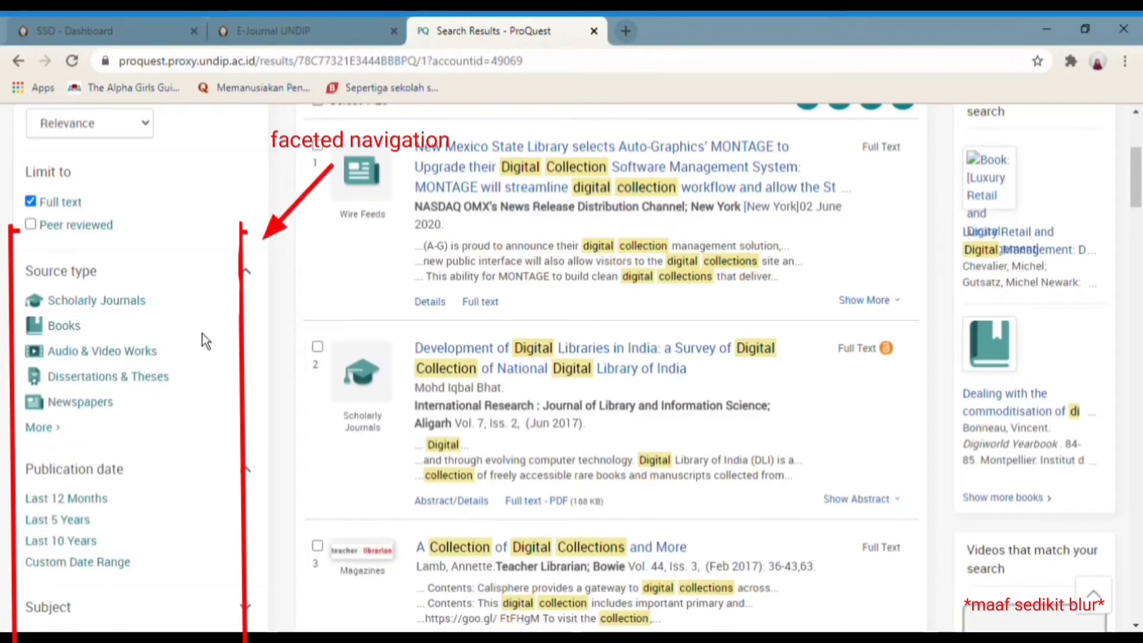
{"action": "scroll", "coordinate": [191, 416], "scroll_direction": "down", "scroll_amount": 2}
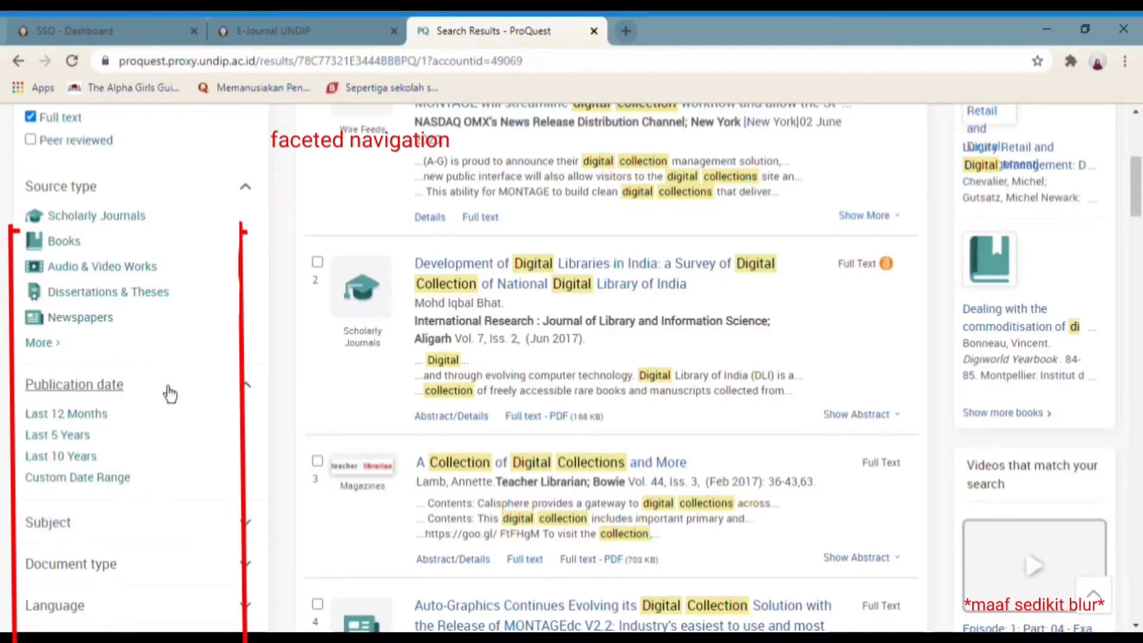
{"action": "scroll", "coordinate": [208, 360], "scroll_direction": "up", "scroll_amount": 1}
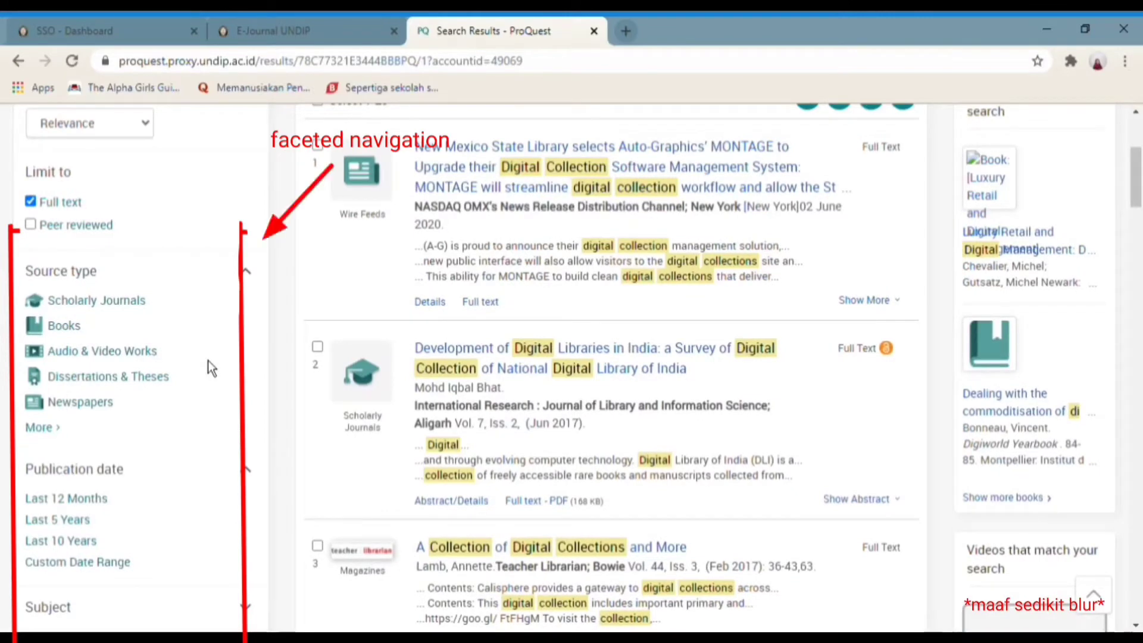
{"action": "scroll", "coordinate": [199, 347], "scroll_direction": "down", "scroll_amount": 1}
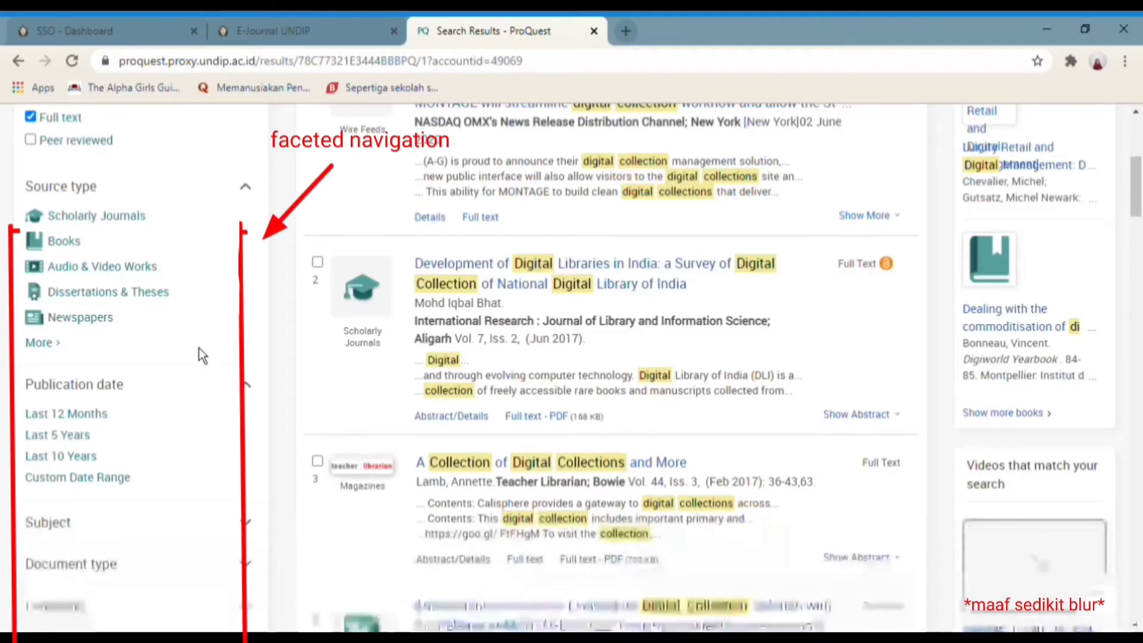
{"action": "scroll", "coordinate": [199, 348], "scroll_direction": "up", "scroll_amount": 2}
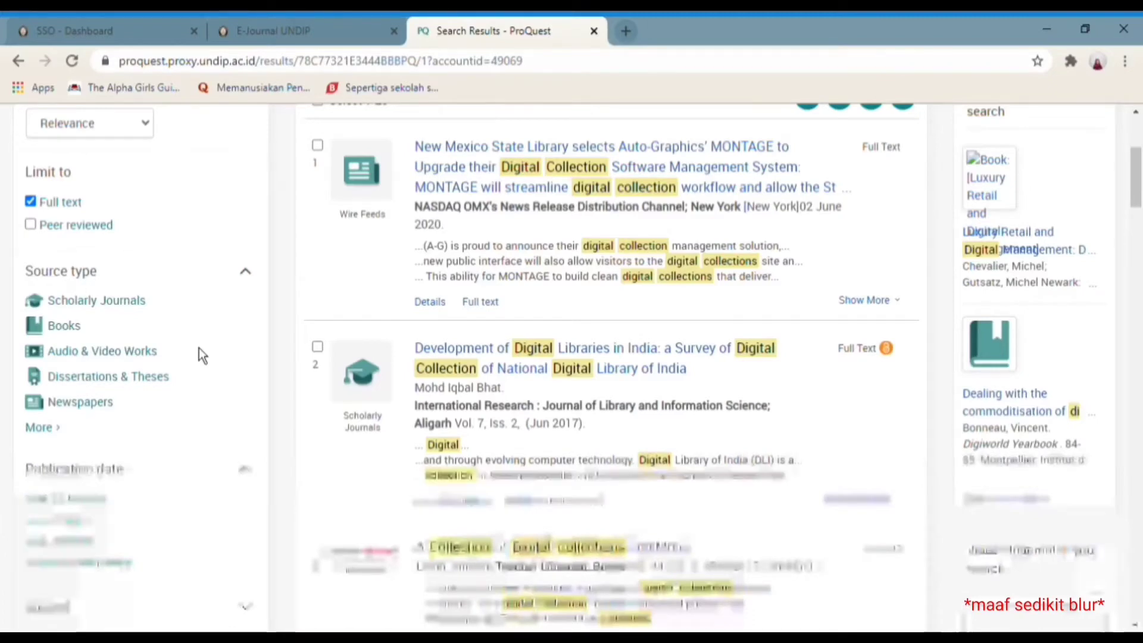
{"action": "scroll", "coordinate": [199, 347], "scroll_direction": "up", "scroll_amount": 2}
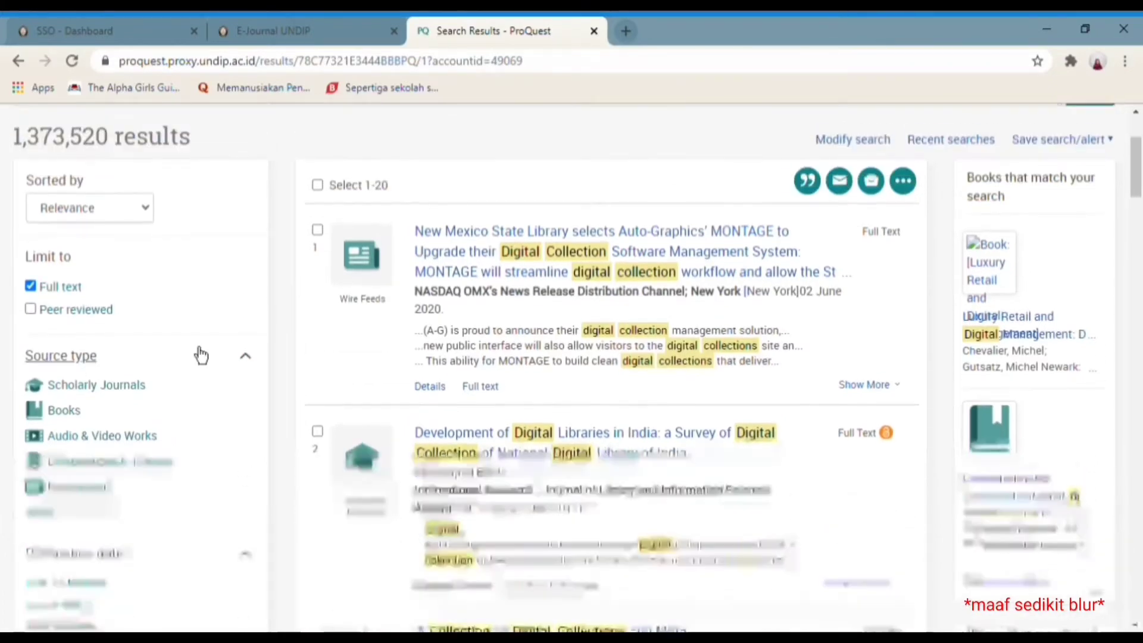
Step: Limit the "digital collection" results to the last 12 months and to scholarly journals
{"action": "scroll", "coordinate": [199, 351], "scroll_direction": "down", "scroll_amount": 2}
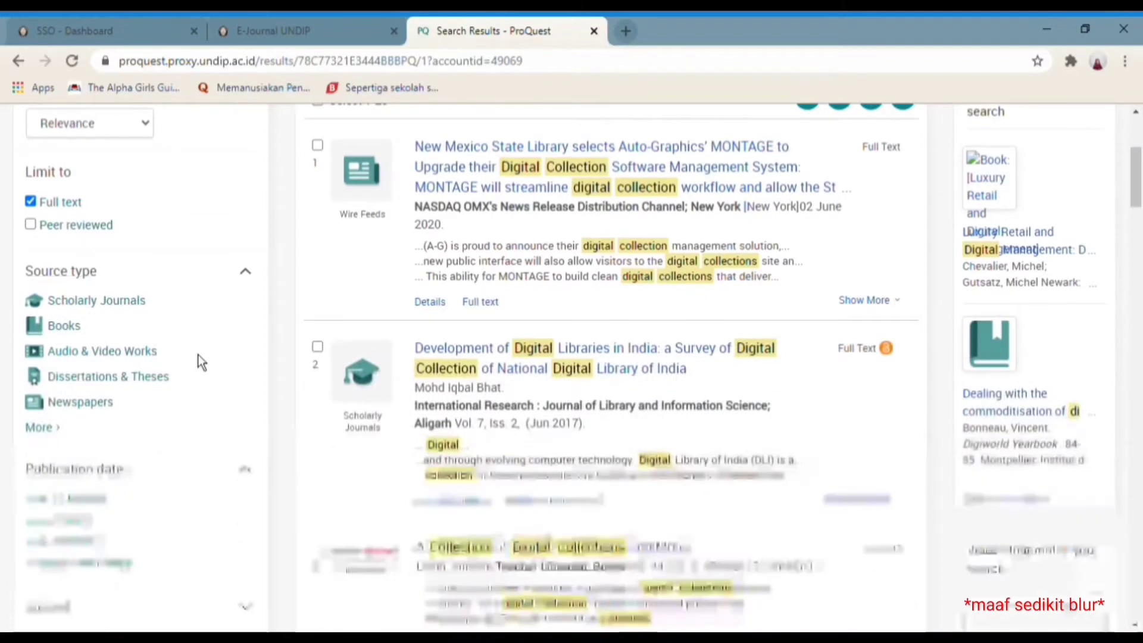
{"action": "scroll", "coordinate": [198, 359], "scroll_direction": "down", "scroll_amount": 2}
{"action": "left_click", "coordinate": [93, 417]}
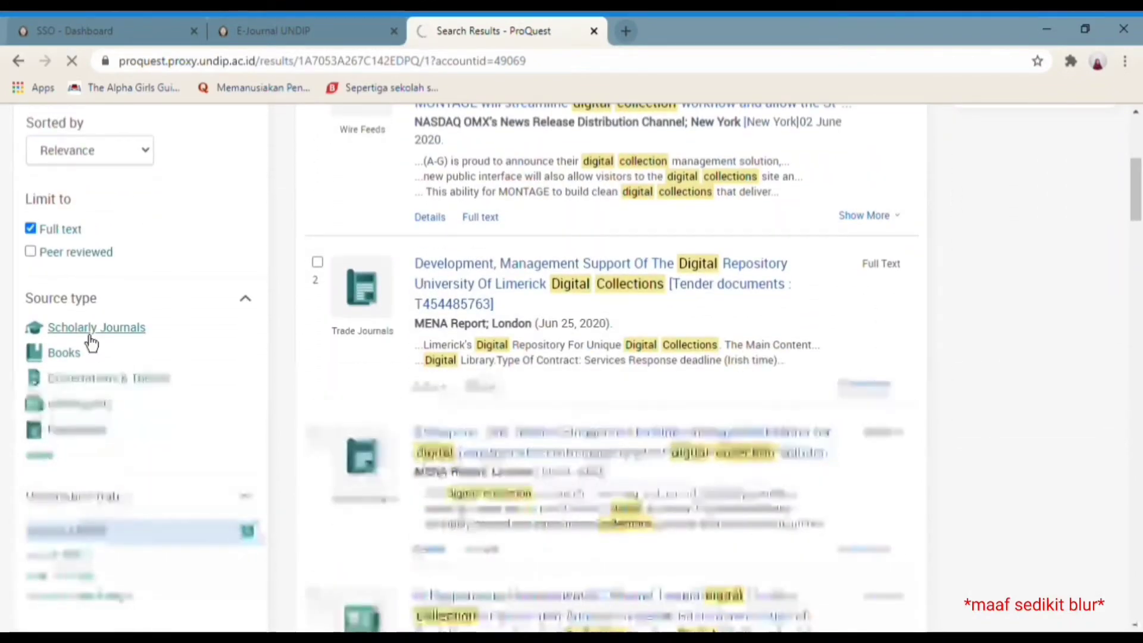
{"action": "left_click", "coordinate": [90, 337]}
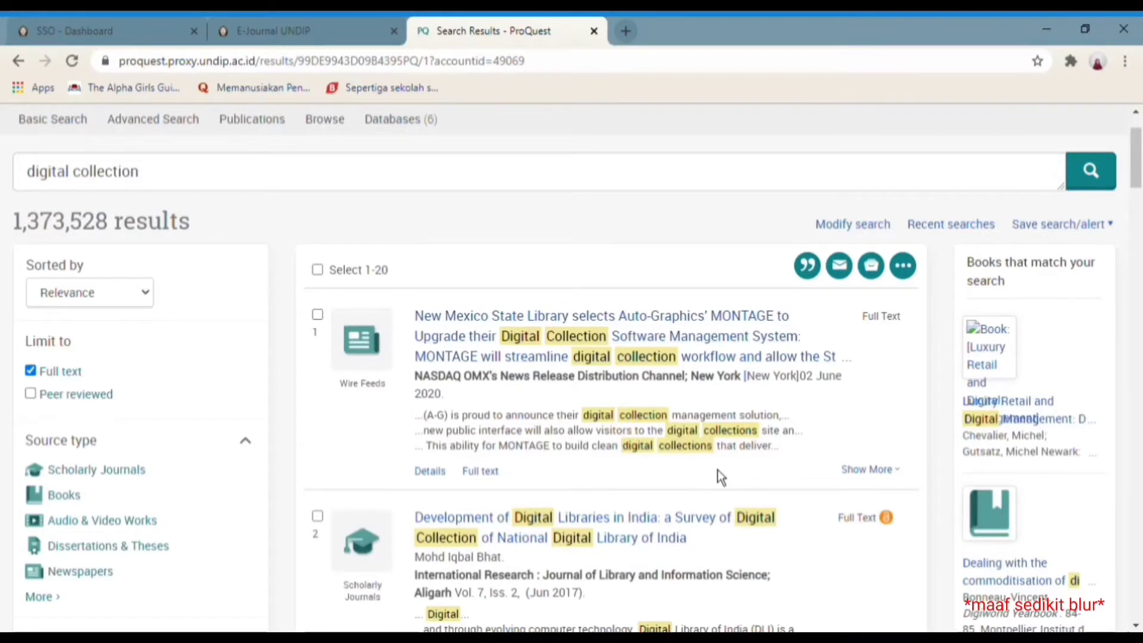
Step: Show the abstract of the second result, on the development of digital libraries in India, and read its summary and subject terms
{"action": "scroll", "coordinate": [718, 474], "scroll_direction": "down", "scroll_amount": 1}
{"action": "scroll", "coordinate": [718, 474], "scroll_direction": "down", "scroll_amount": 2}
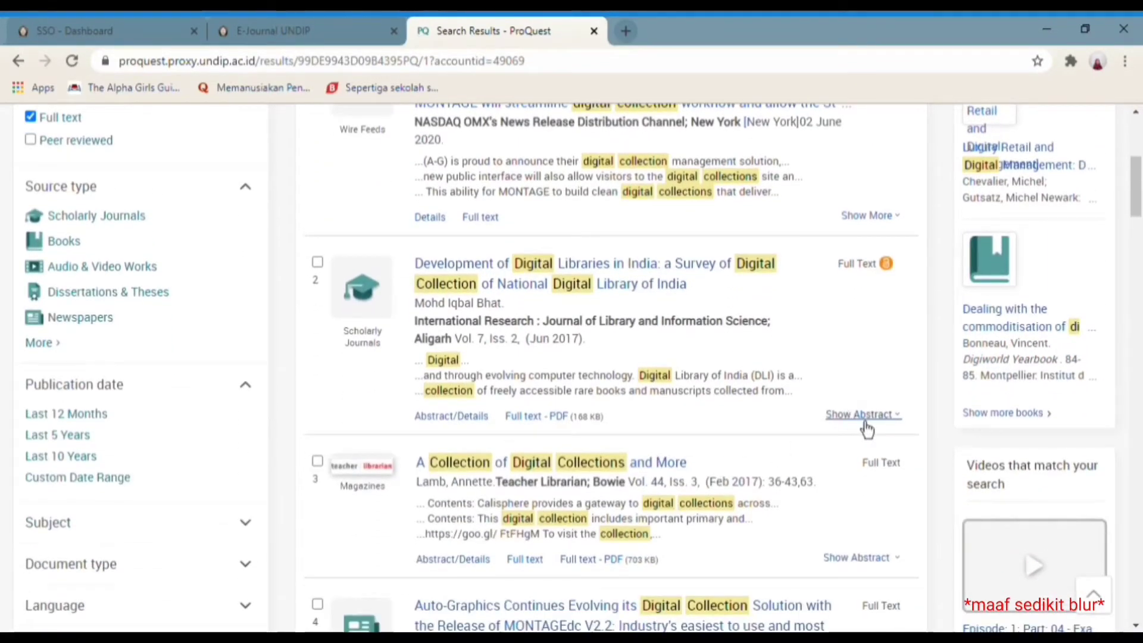
{"action": "left_click", "coordinate": [864, 416]}
{"action": "scroll", "coordinate": [867, 428], "scroll_direction": "down", "scroll_amount": 1}
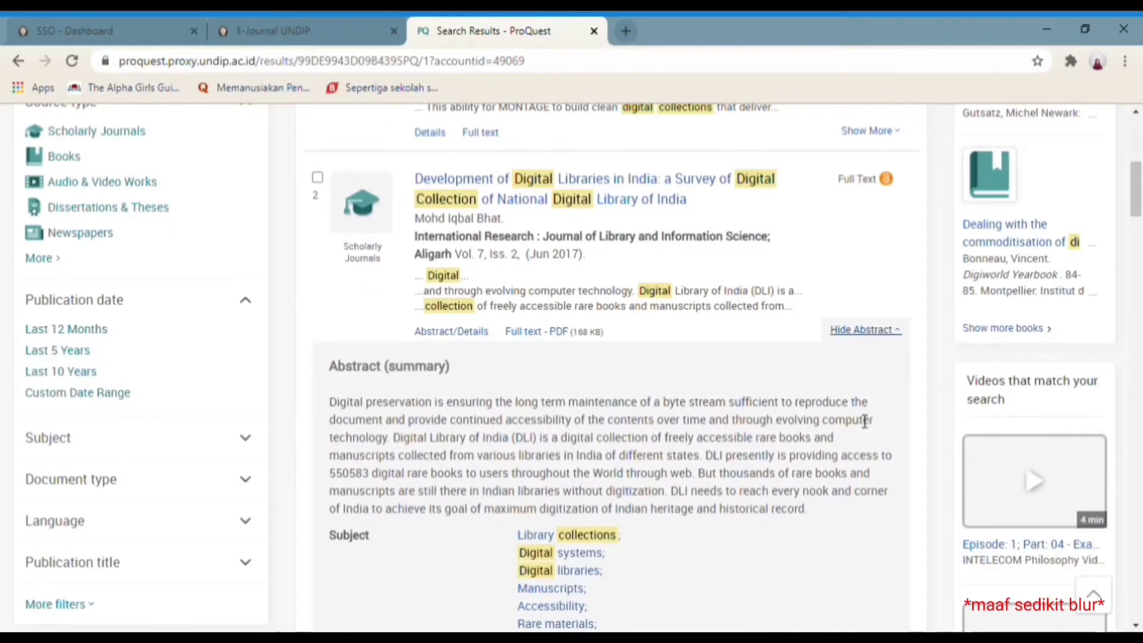
{"action": "scroll", "coordinate": [864, 421], "scroll_direction": "down", "scroll_amount": 1}
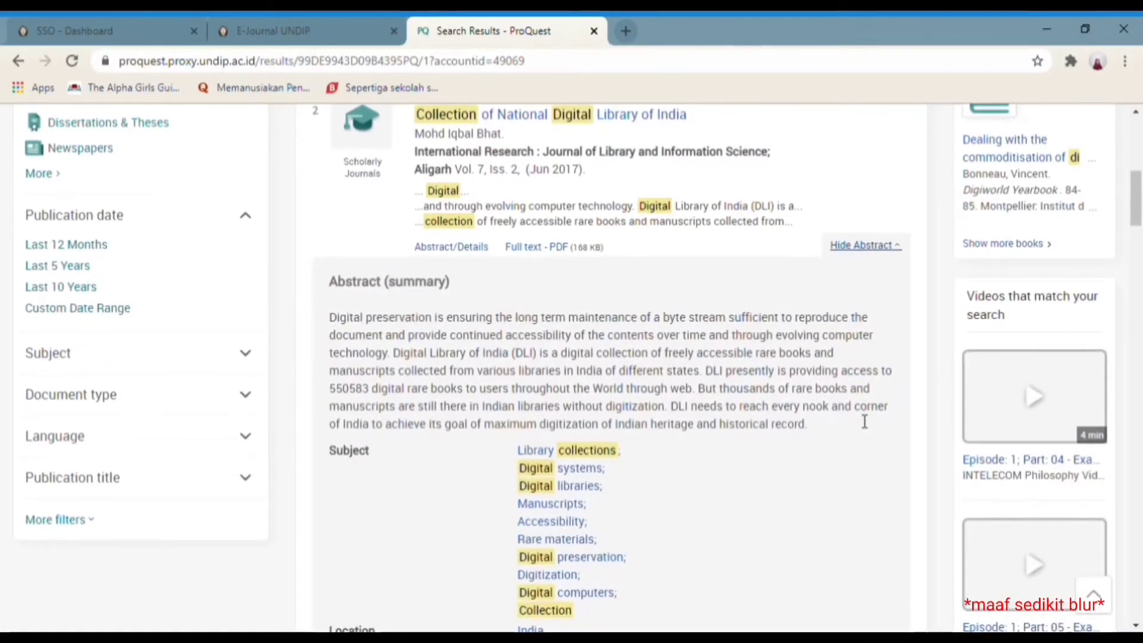
{"action": "scroll", "coordinate": [864, 421], "scroll_direction": "down", "scroll_amount": 1}
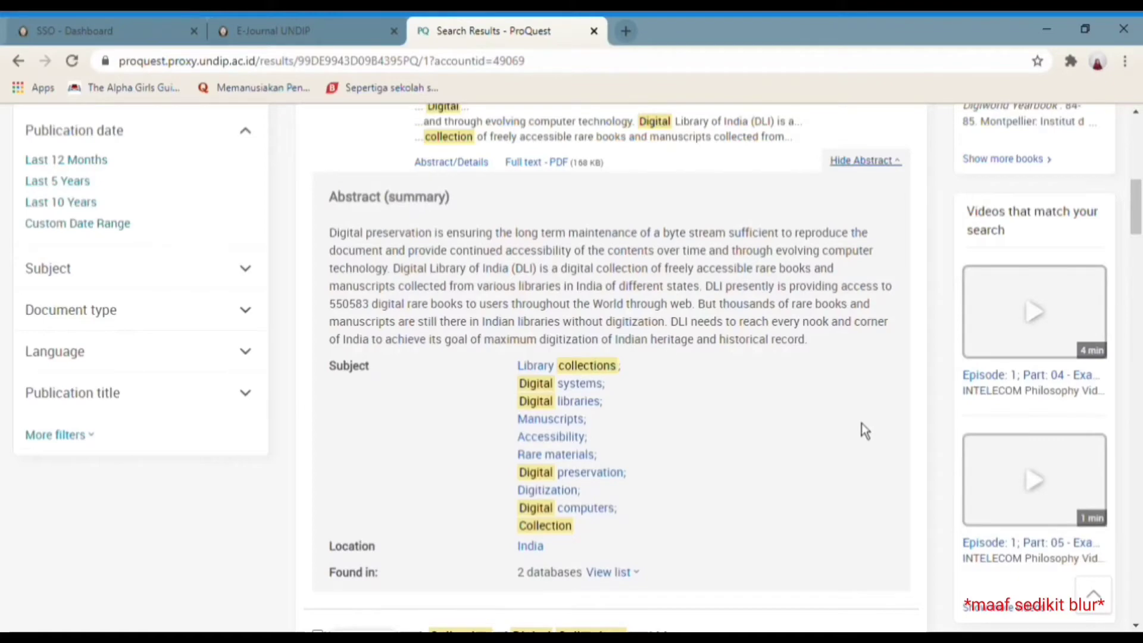
{"action": "scroll", "coordinate": [863, 423], "scroll_direction": "up", "scroll_amount": 7}
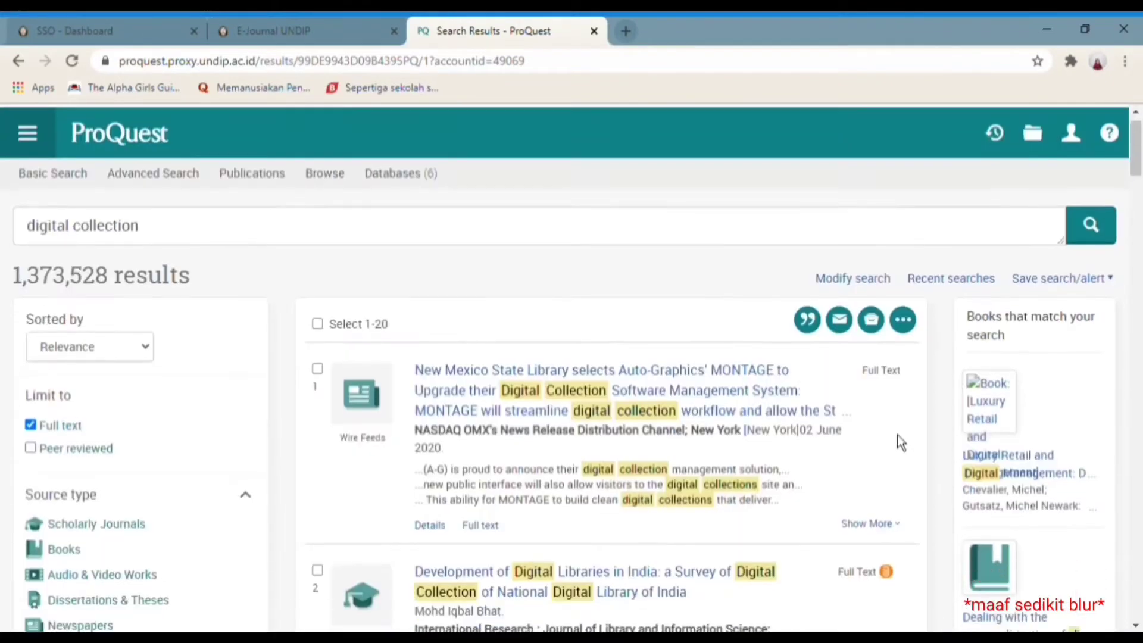
Step: Open the article "Development of Digital Libraries in India" and review all its save, cloud and citation export options
{"action": "scroll", "coordinate": [893, 441], "scroll_direction": "down", "scroll_amount": 3}
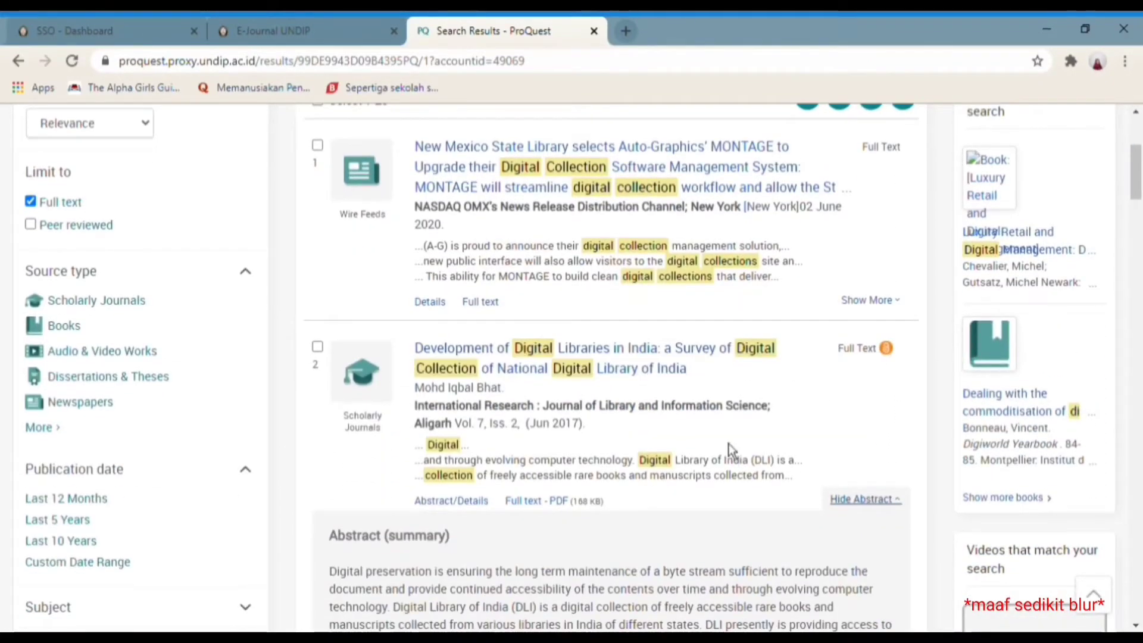
{"action": "left_click", "coordinate": [671, 376]}
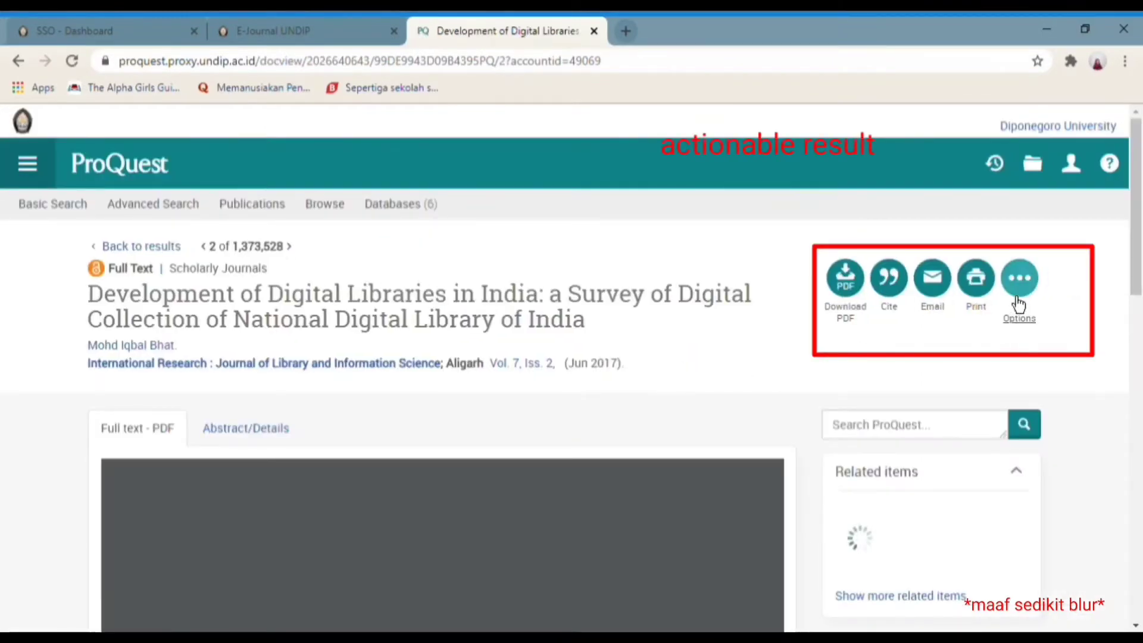
{"action": "left_click", "coordinate": [1019, 300]}
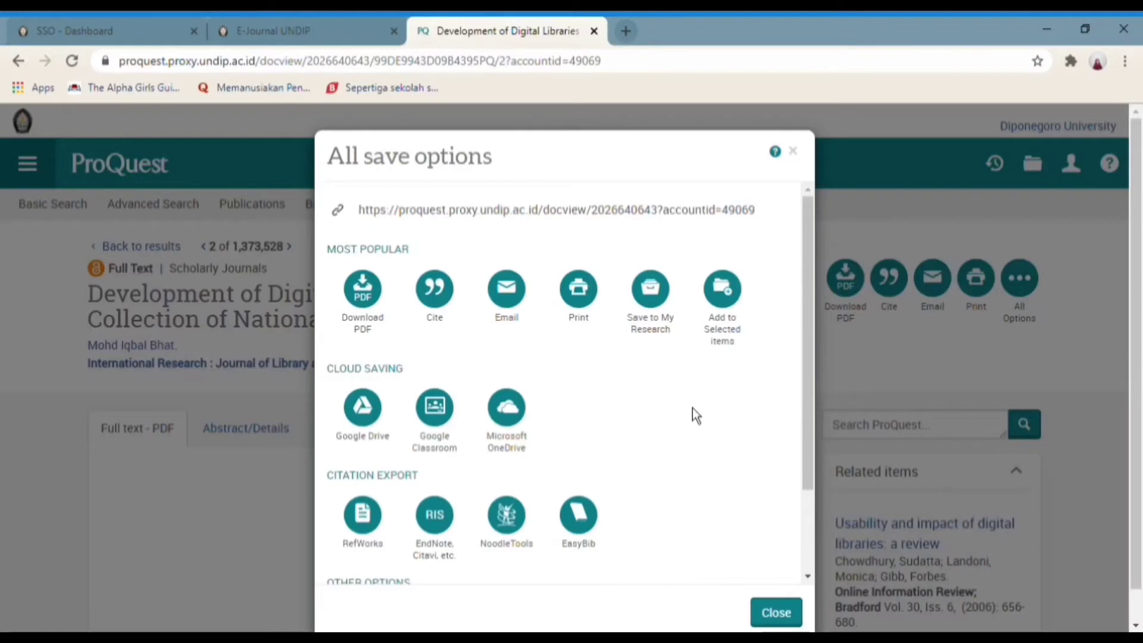
{"action": "scroll", "coordinate": [692, 409], "scroll_direction": "down", "scroll_amount": 2}
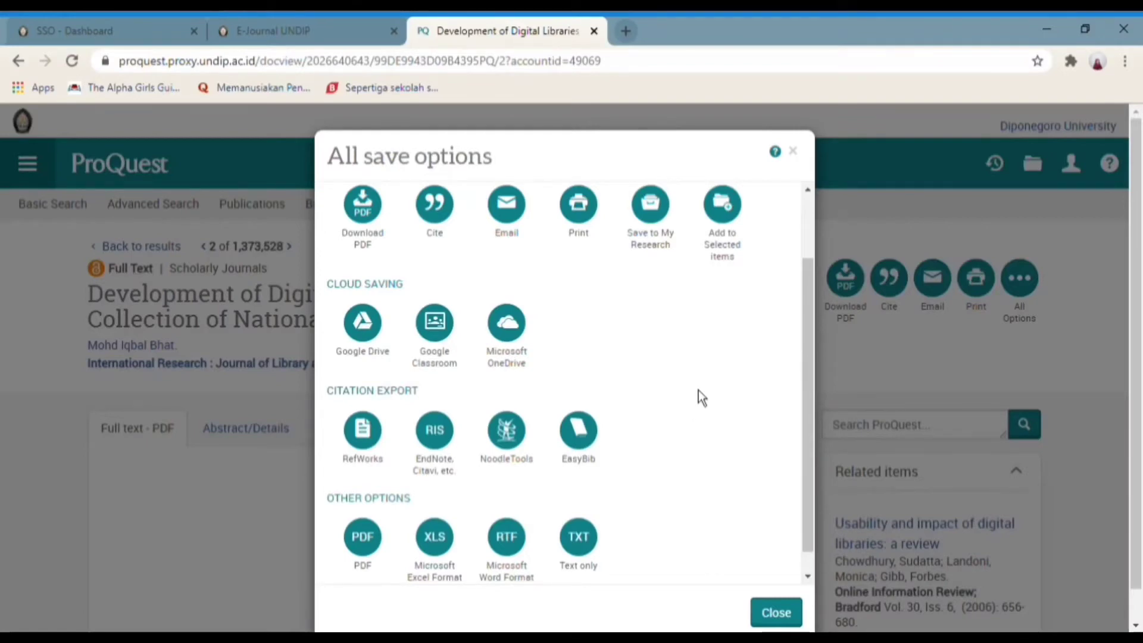
{"action": "scroll", "coordinate": [699, 393], "scroll_direction": "down", "scroll_amount": 1}
{"action": "scroll", "coordinate": [699, 392], "scroll_direction": "up", "scroll_amount": 3}
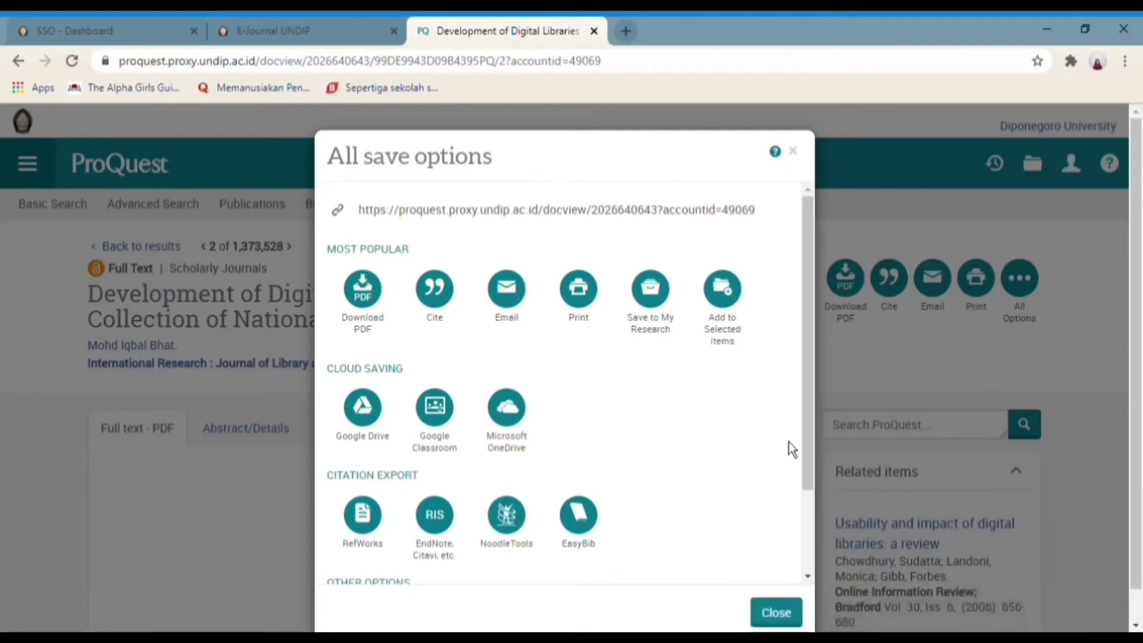
{"action": "left_click", "coordinate": [775, 613]}
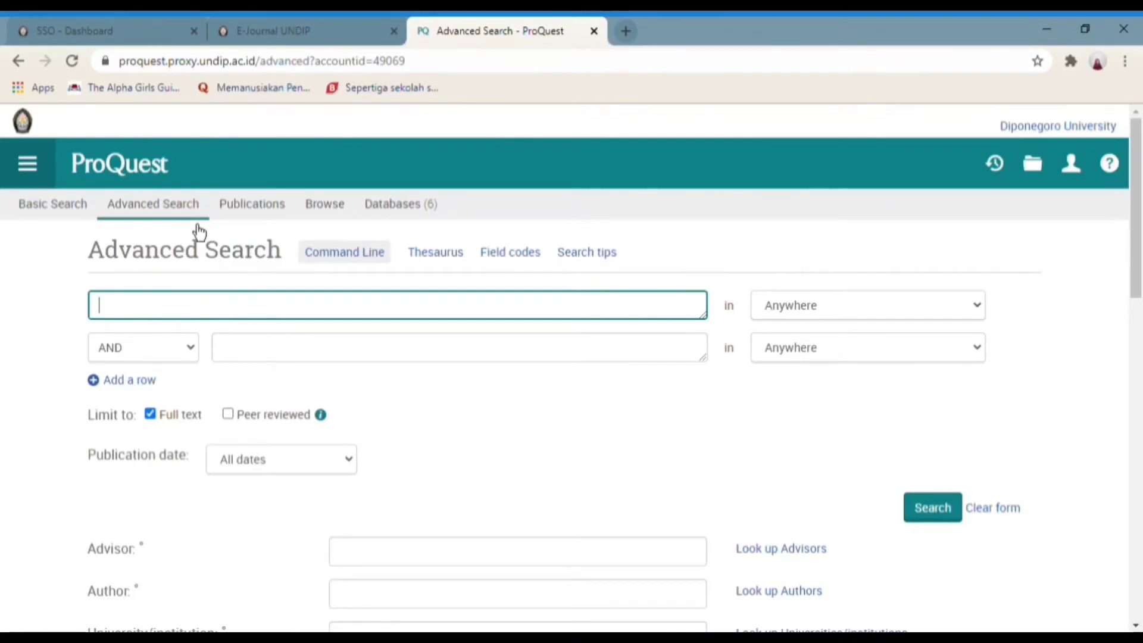
Step: Enter "collection development" as the first advanced search term and restrict it to Document title – TI
{"action": "type", "text": "e"}
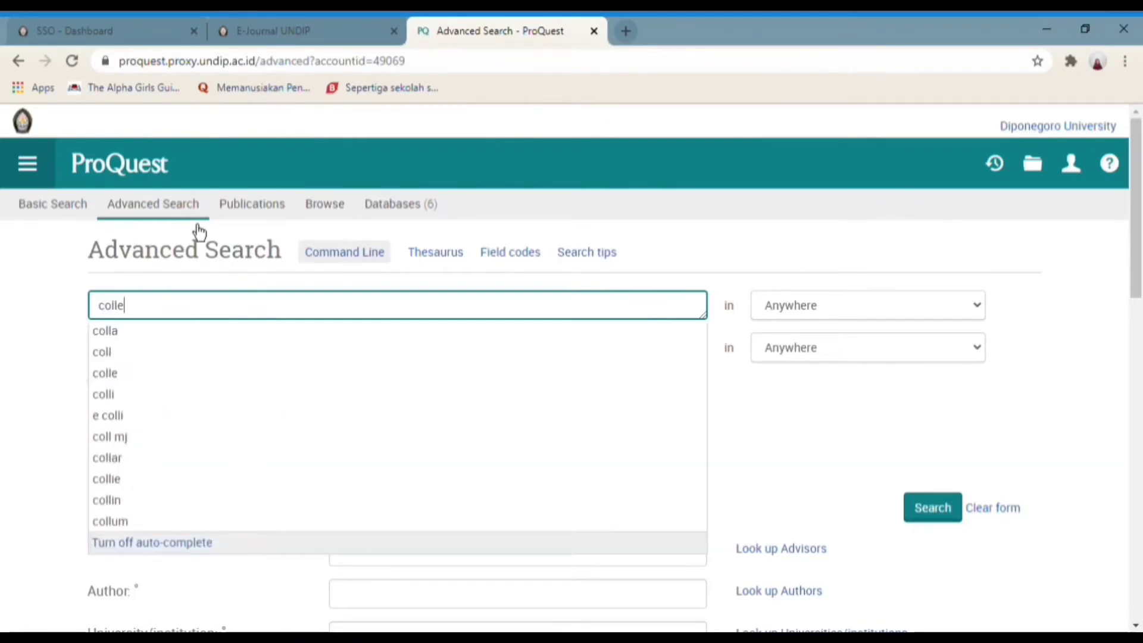
{"action": "type", "text": "ction "}
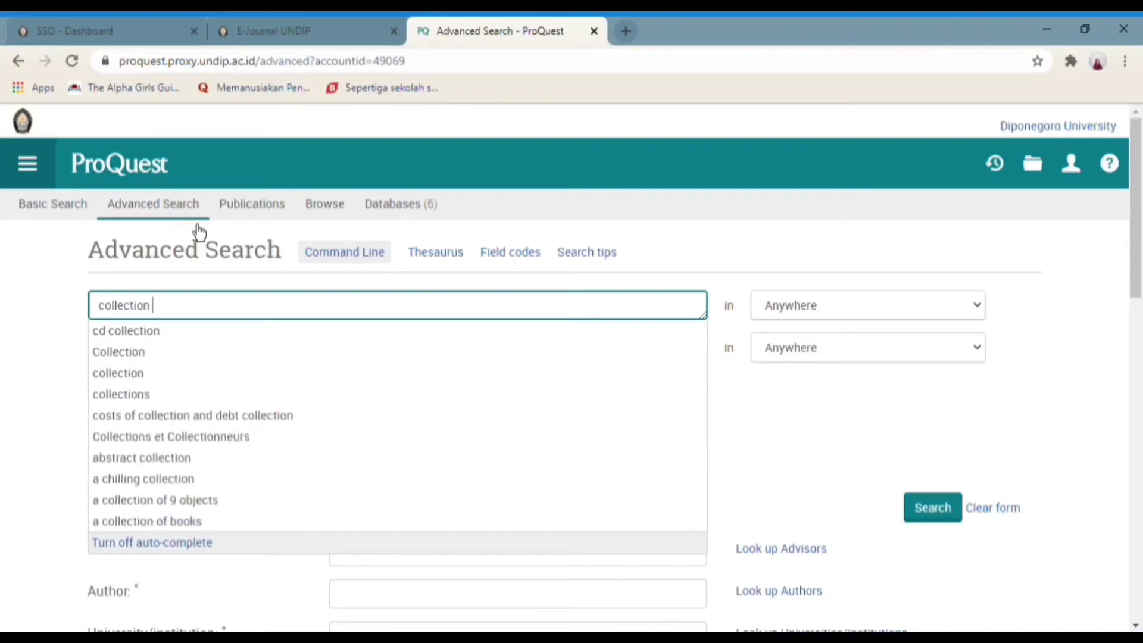
{"action": "type", "text": "develop"}
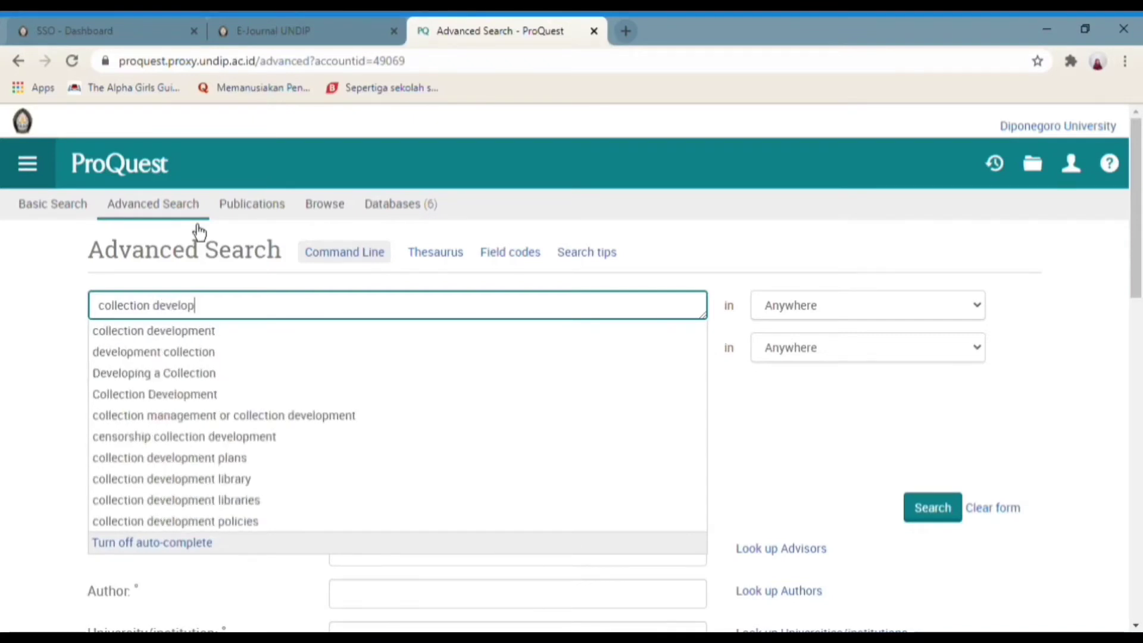
{"action": "left_click", "coordinate": [203, 334]}
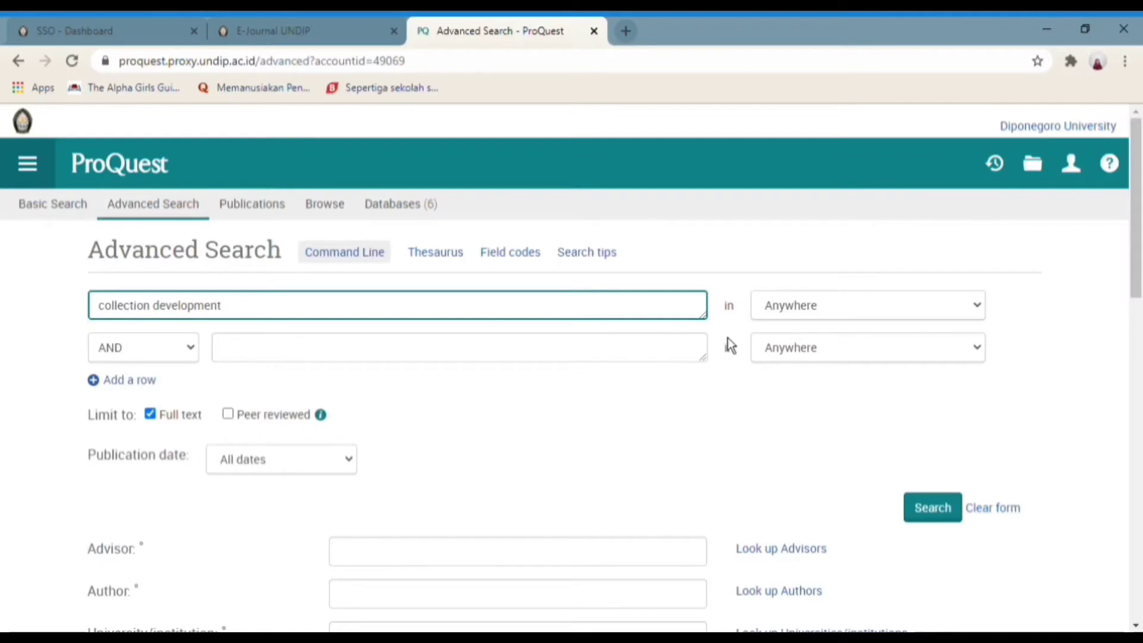
{"action": "left_click", "coordinate": [938, 316]}
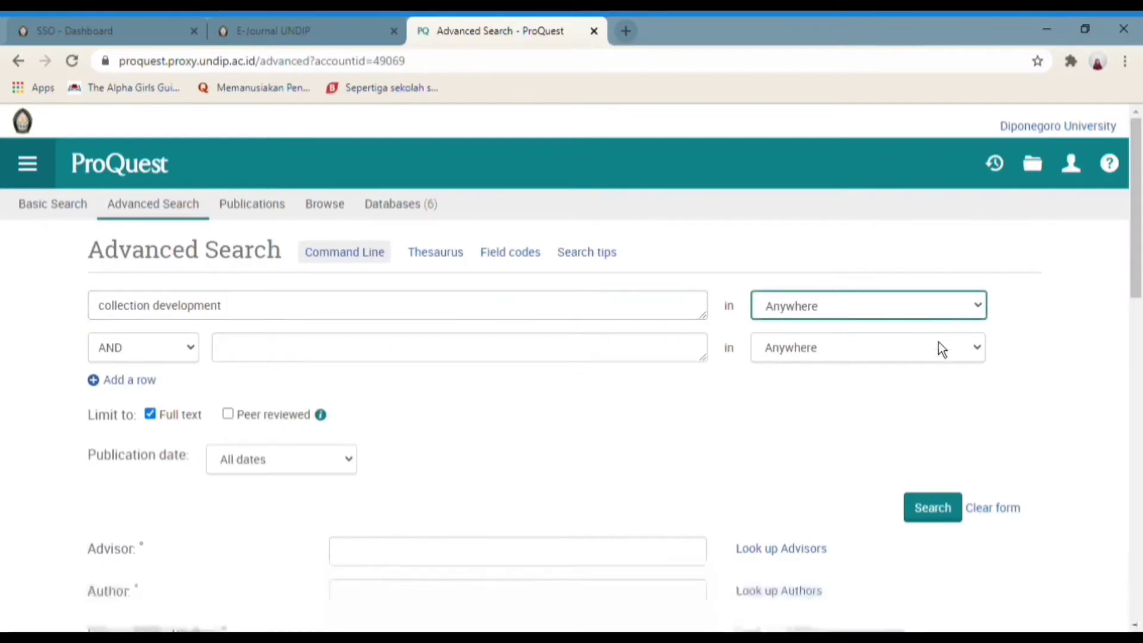
{"action": "key", "text": "d"}
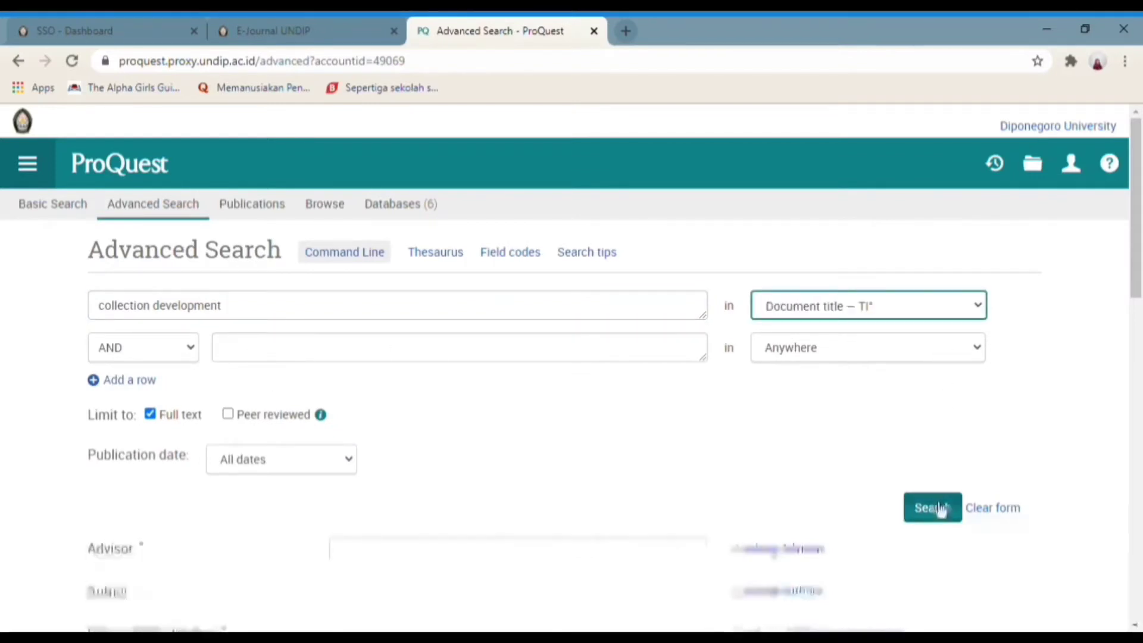
Step: Enter "digital collection" as the second term, combined with AND, and restrict it to Document title – TI
{"action": "left_click", "coordinate": [248, 356]}
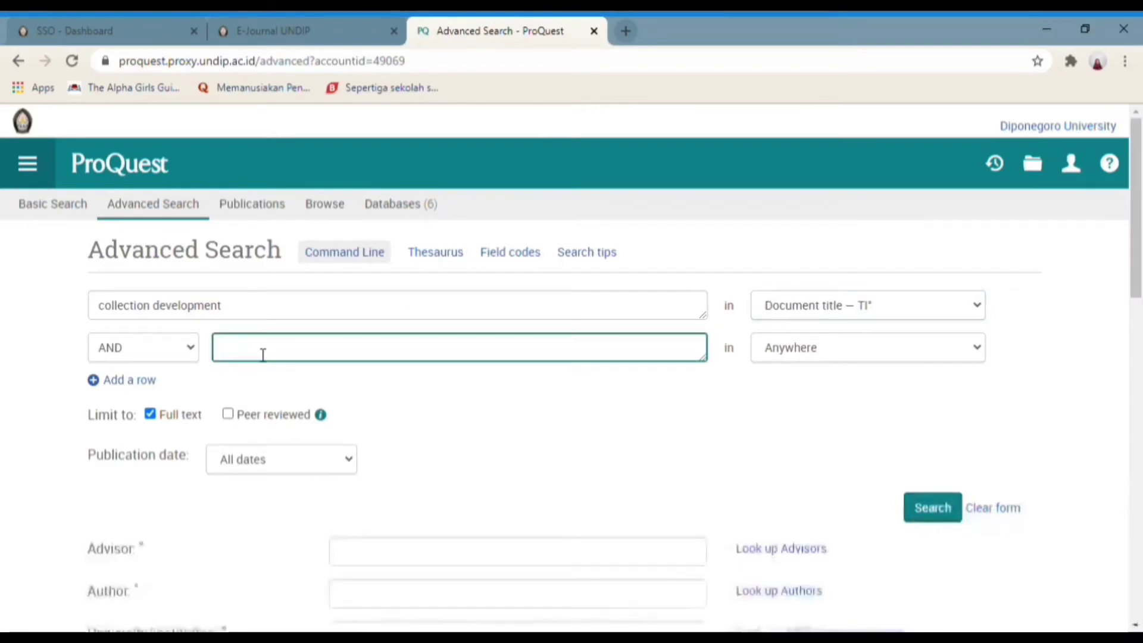
{"action": "type", "text": "digital c"}
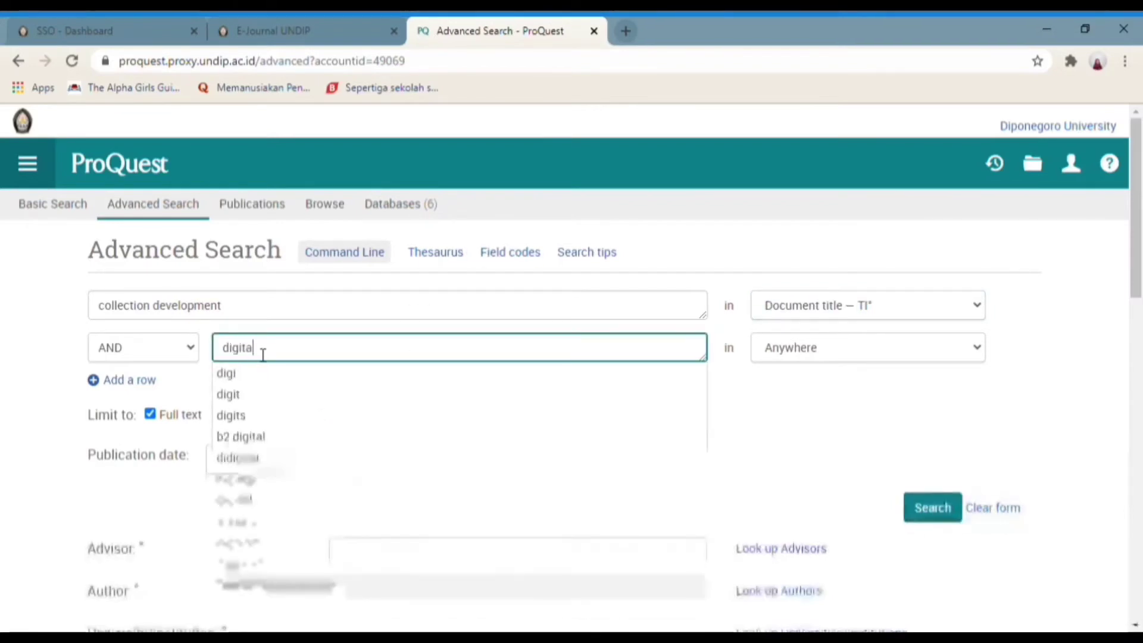
{"action": "type", "text": "oll"}
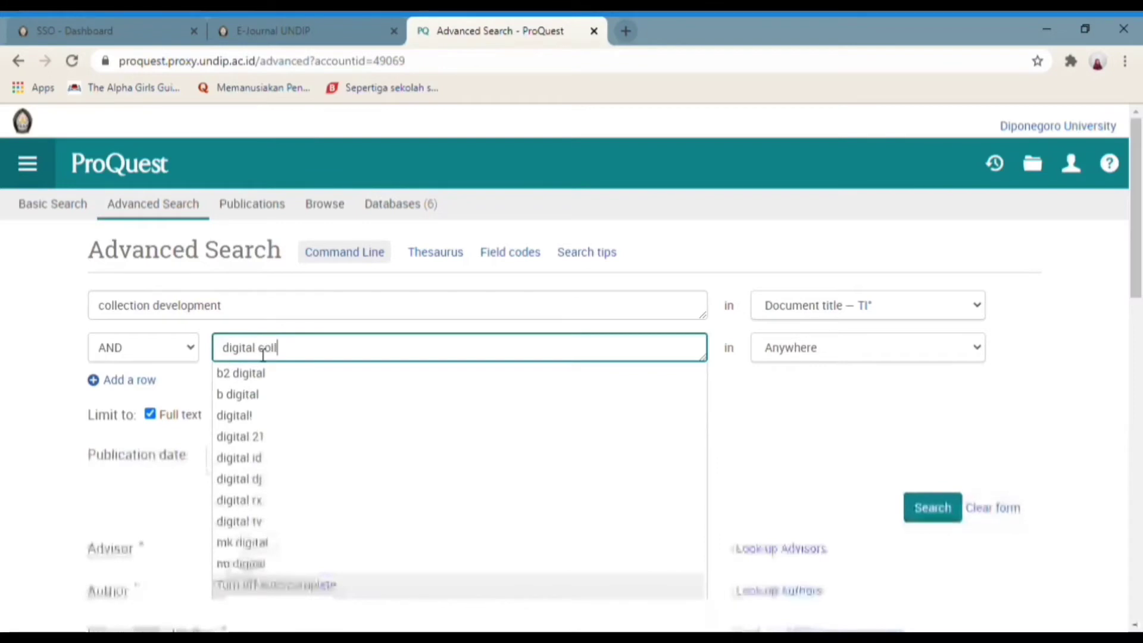
{"action": "type", "text": "e"}
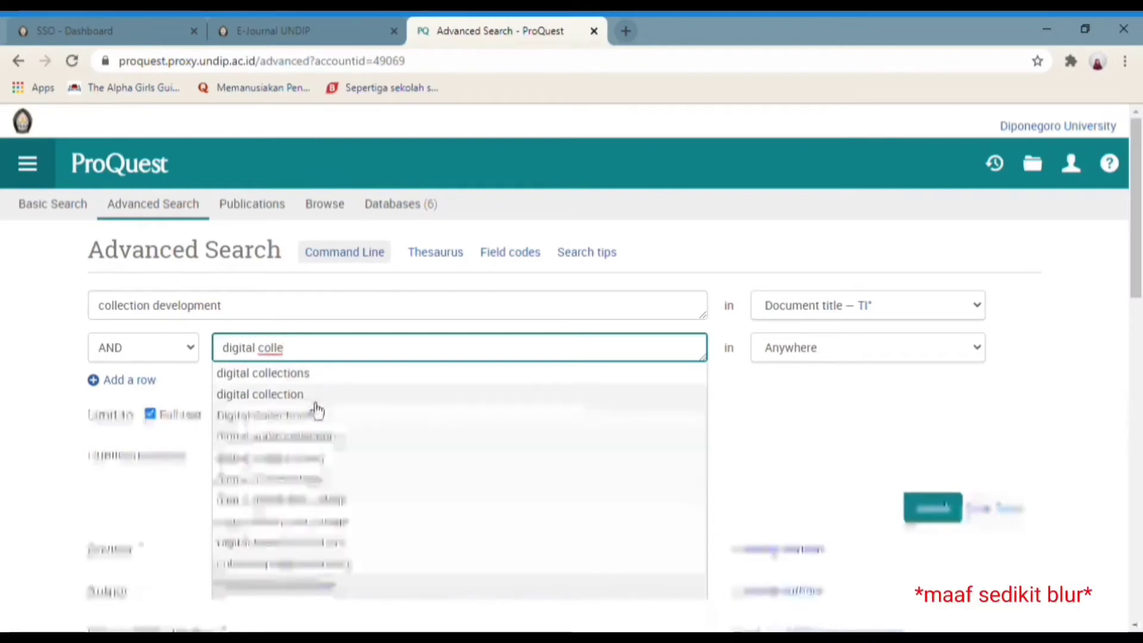
{"action": "left_click", "coordinate": [316, 396]}
{"action": "left_click", "coordinate": [829, 360]}
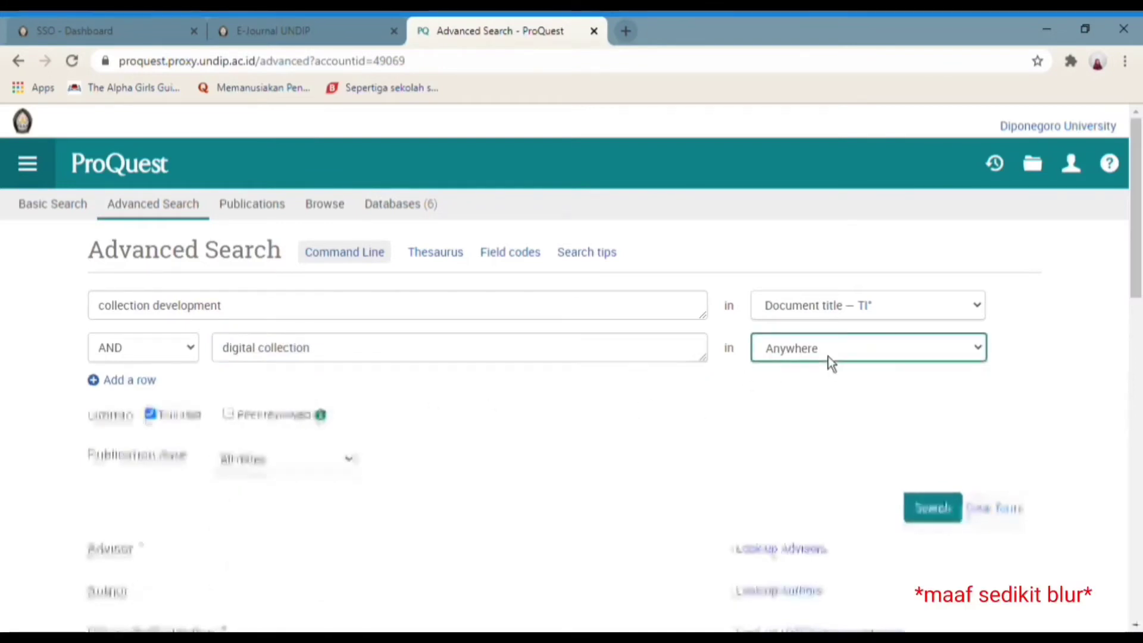
{"action": "left_click", "coordinate": [839, 230]}
Step: Add a third search row combined with AND for "college library" anywhere in the document
{"action": "left_click", "coordinate": [144, 385]}
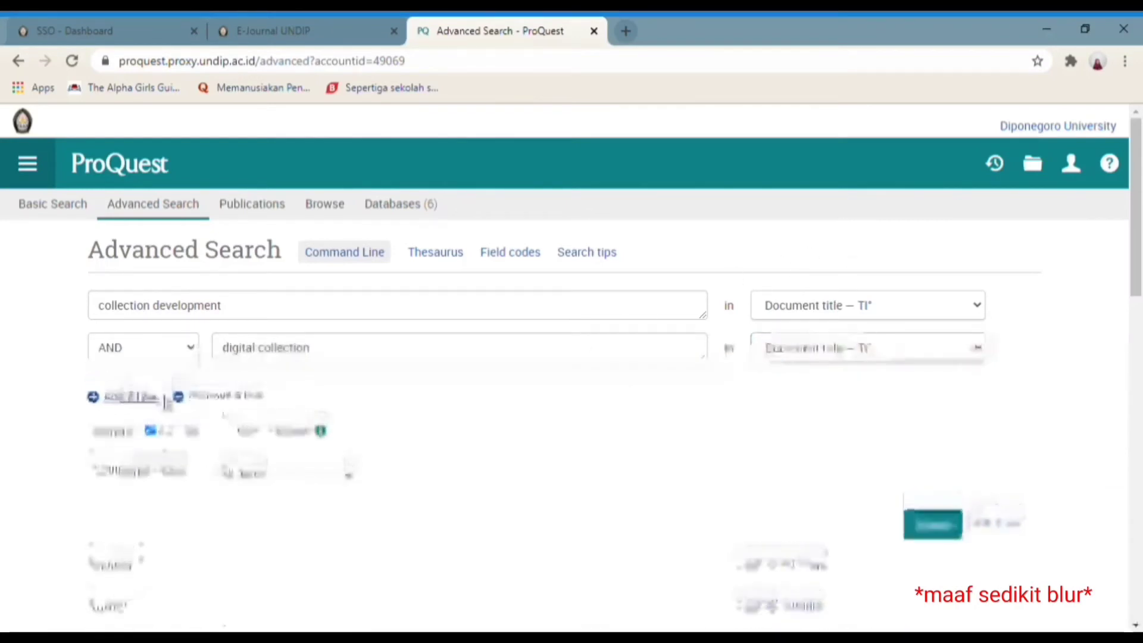
{"action": "left_click", "coordinate": [260, 396]}
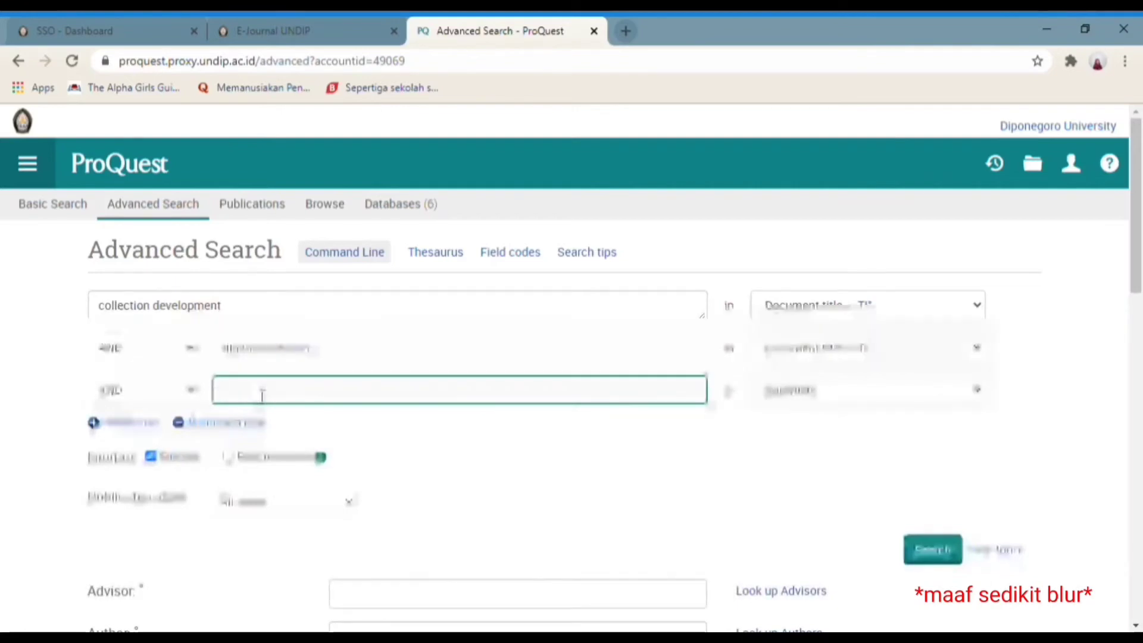
{"action": "type", "text": "college"}
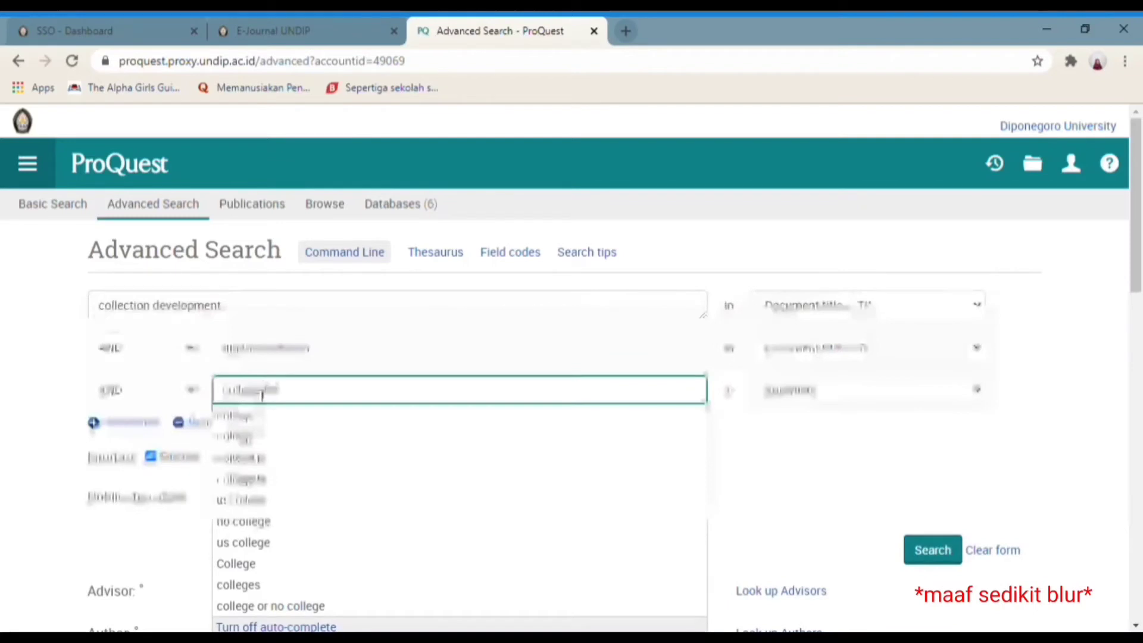
{"action": "type", "text": " library"}
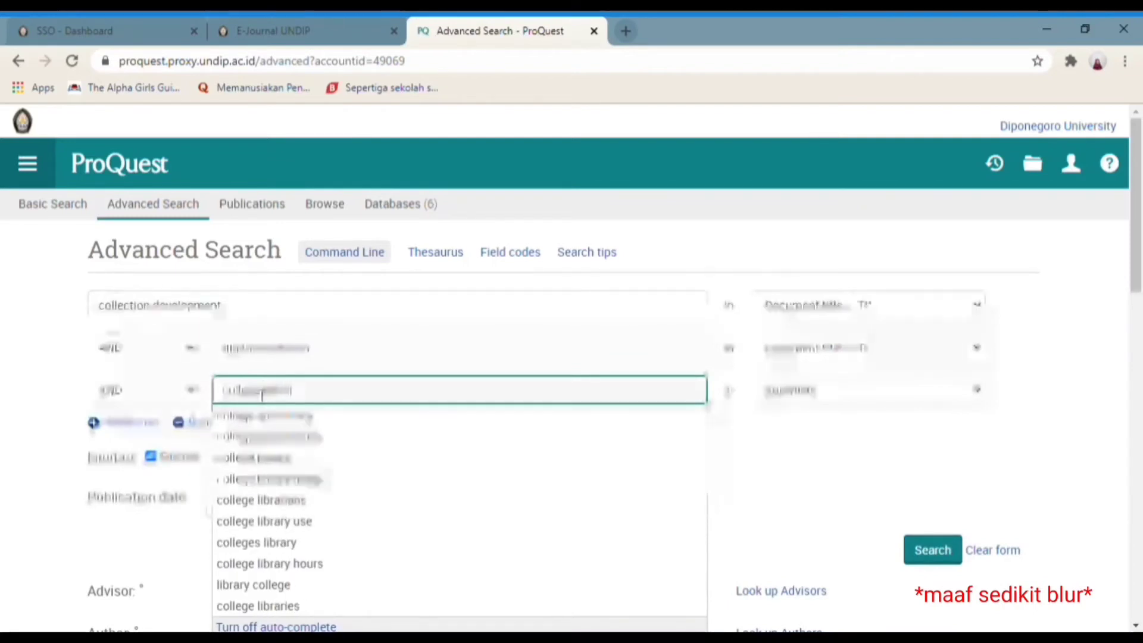
{"action": "left_click", "coordinate": [265, 479]}
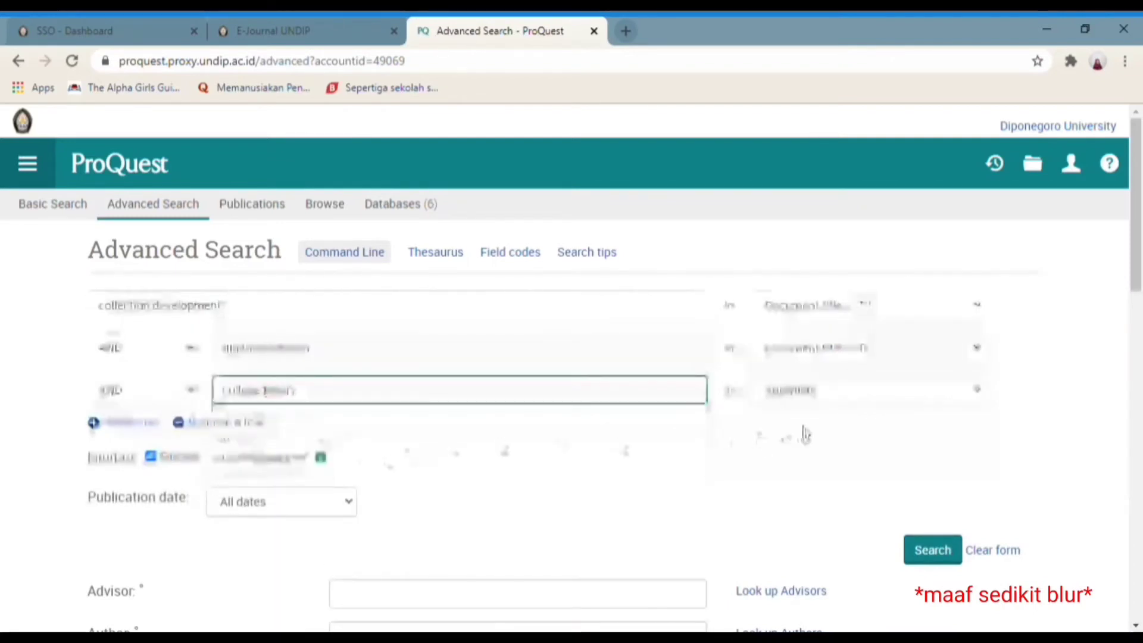
Step: Add a fourth search row that uses NOT to exclude "school library" anywhere in the document
{"action": "left_click", "coordinate": [146, 425]}
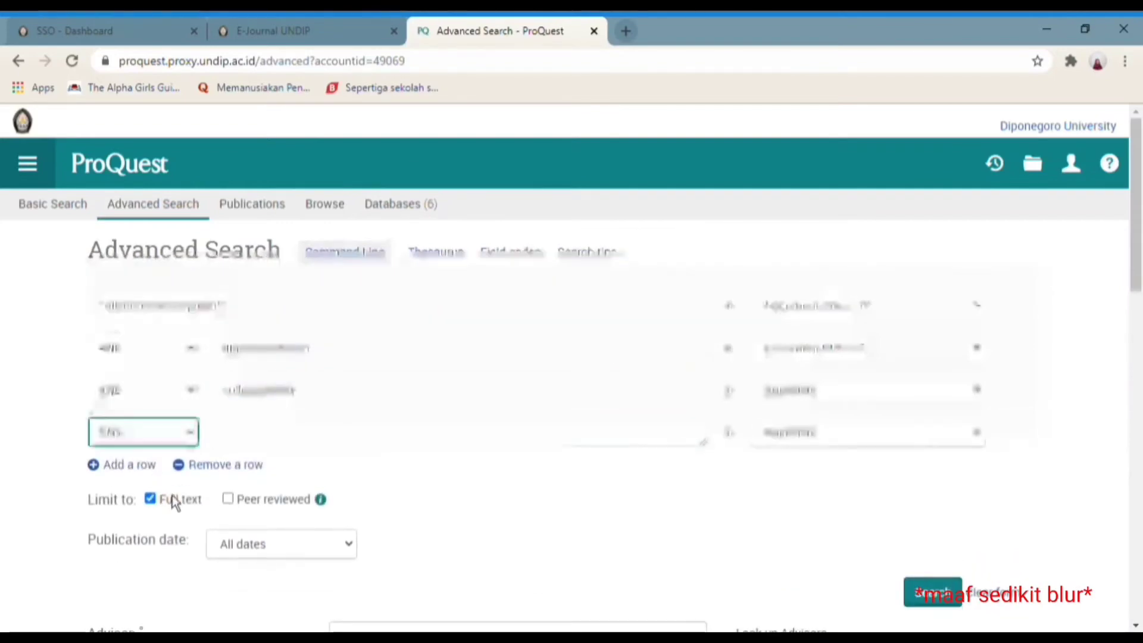
{"action": "left_click", "coordinate": [243, 441]}
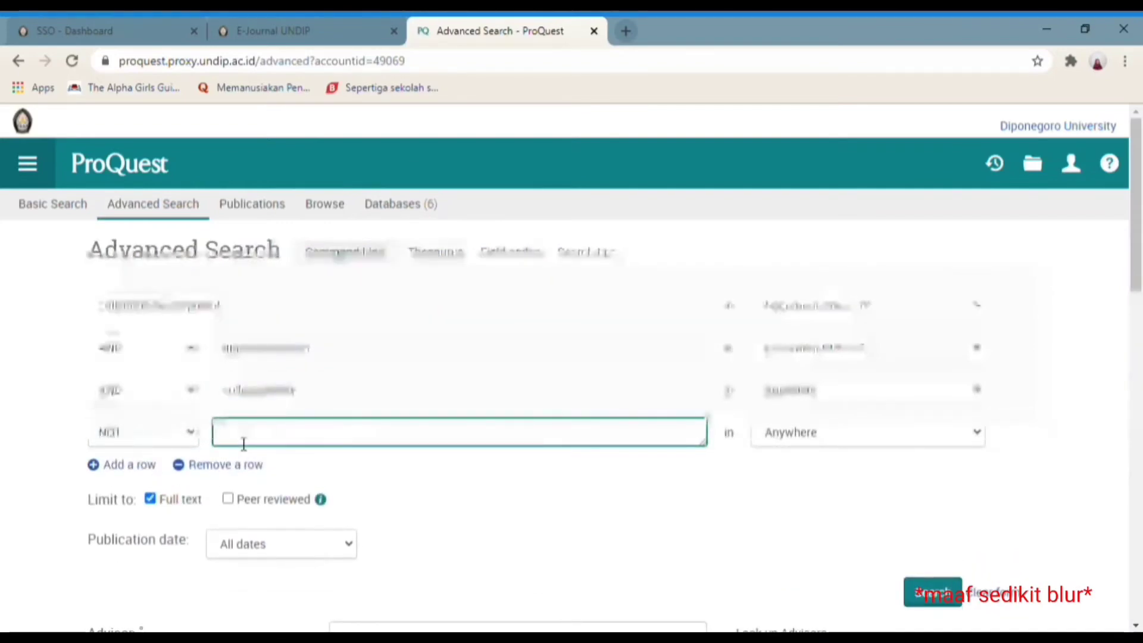
{"action": "type", "text": "school"}
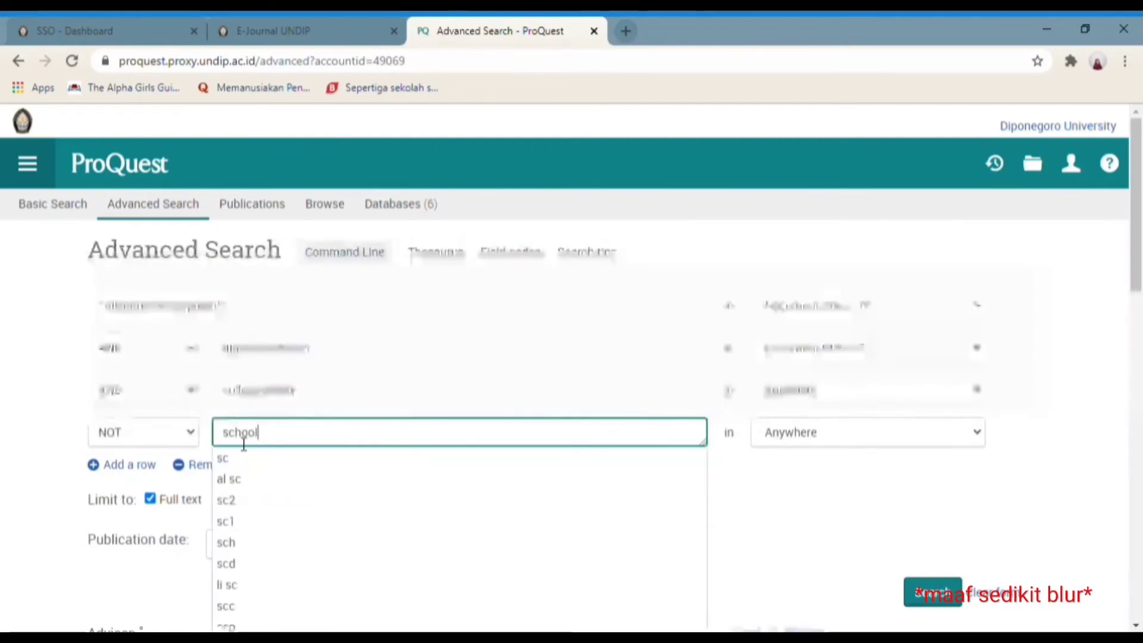
{"action": "type", "text": " library"}
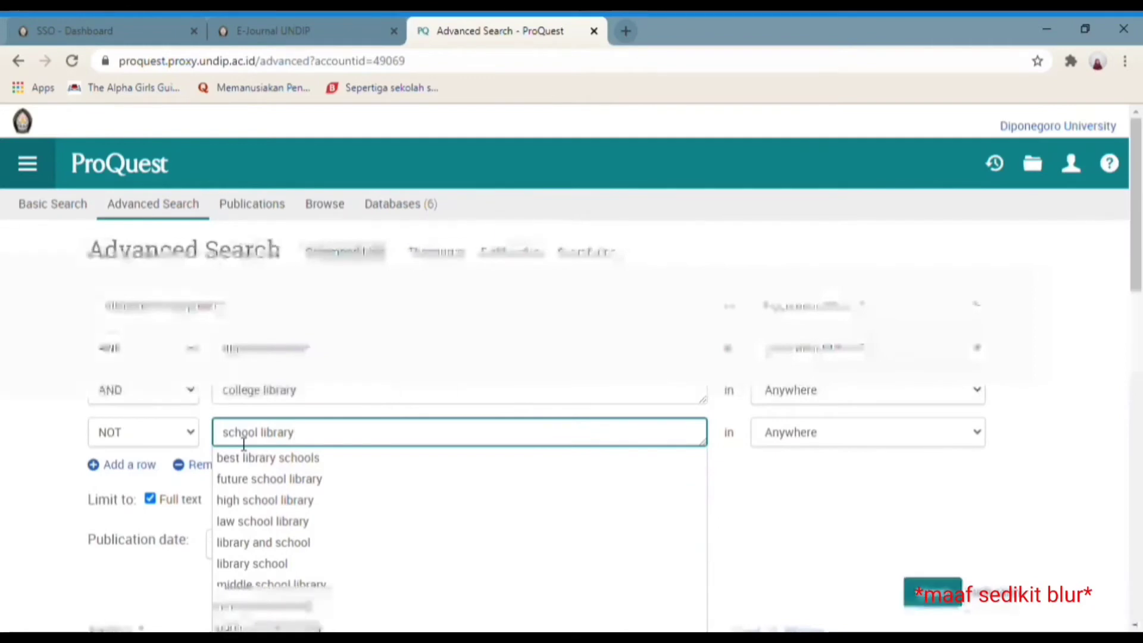
{"action": "left_click", "coordinate": [816, 528]}
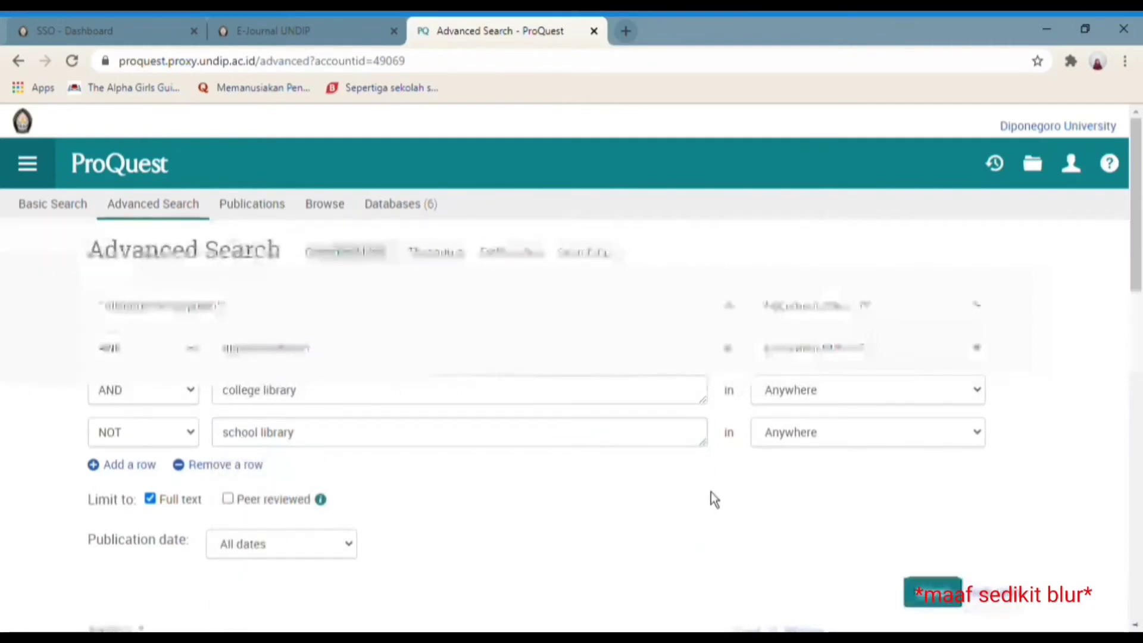
Step: Limit the publication date to a specific date range starting on 1 January 2010
{"action": "scroll", "coordinate": [711, 493], "scroll_direction": "down", "scroll_amount": 2}
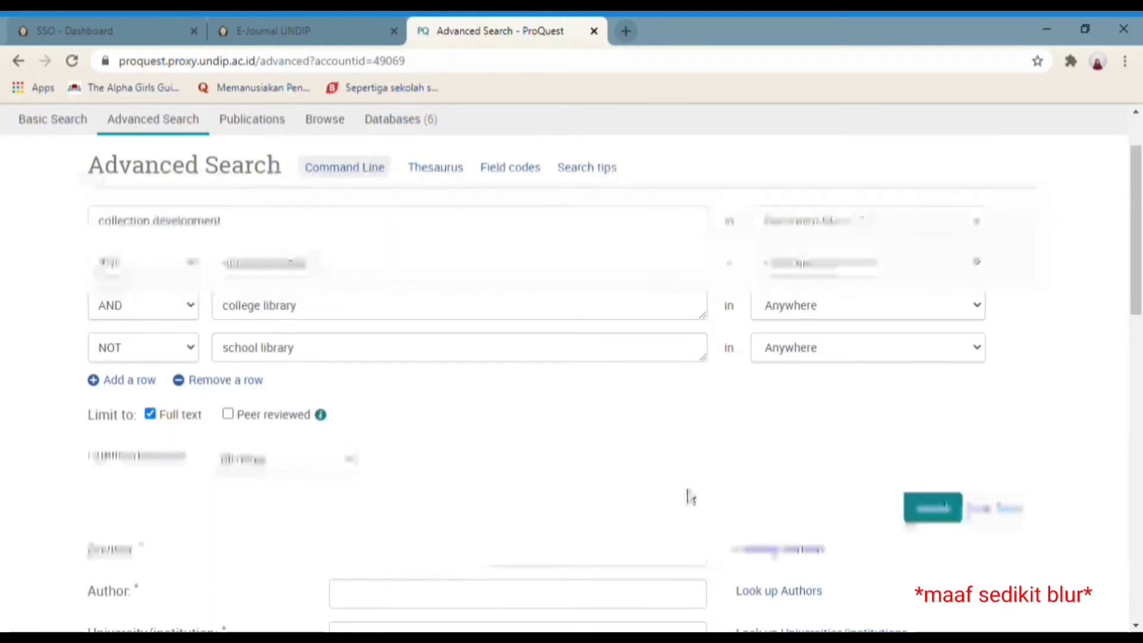
{"action": "scroll", "coordinate": [690, 497], "scroll_direction": "down", "scroll_amount": 2}
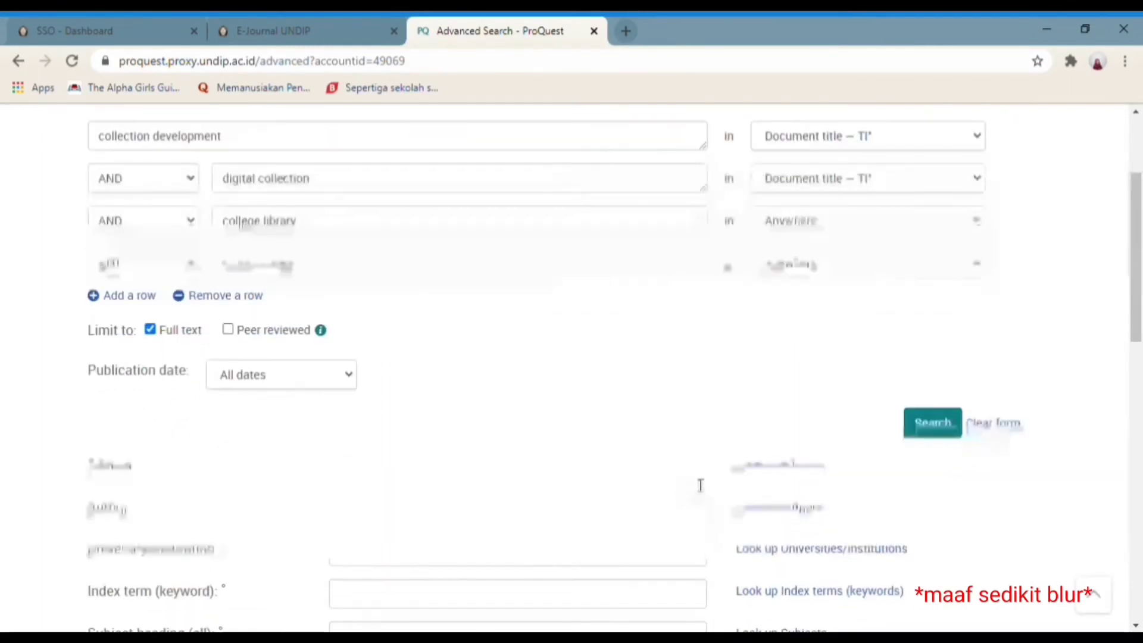
{"action": "left_click", "coordinate": [319, 377]}
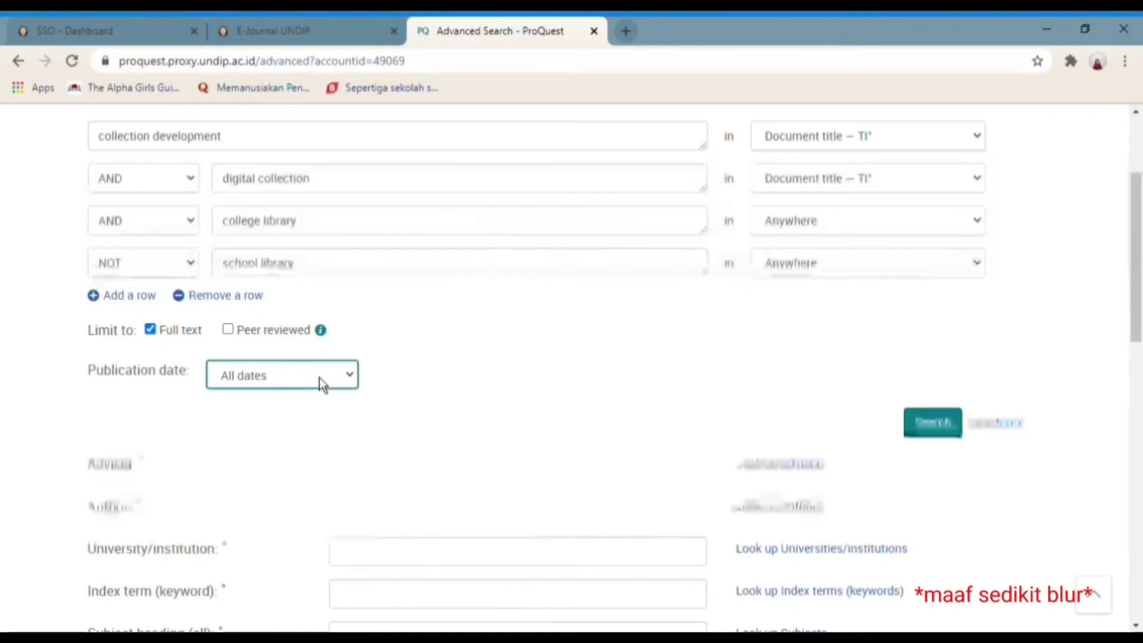
{"action": "left_click", "coordinate": [312, 554]}
{"action": "left_click", "coordinate": [181, 445]}
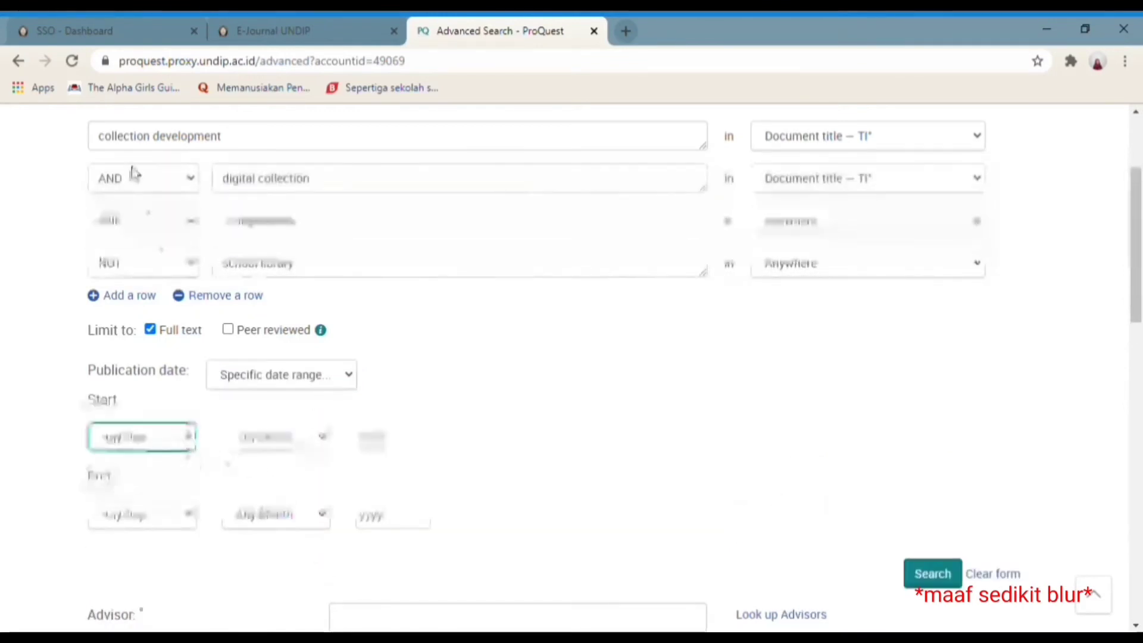
{"action": "left_click", "coordinate": [255, 448]}
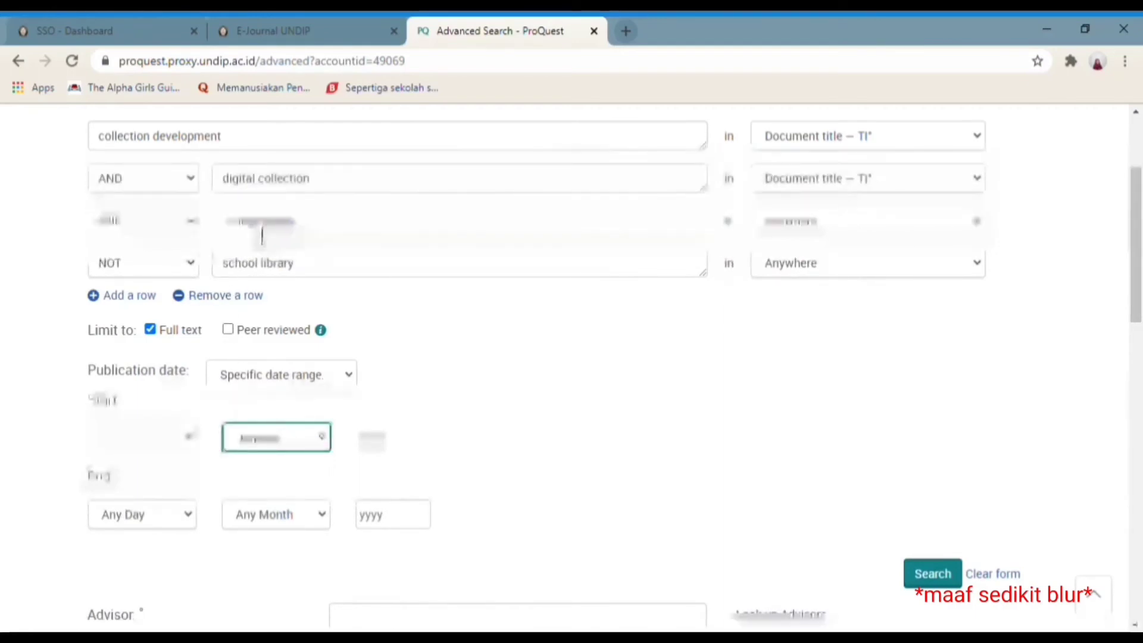
{"action": "left_click", "coordinate": [369, 446]}
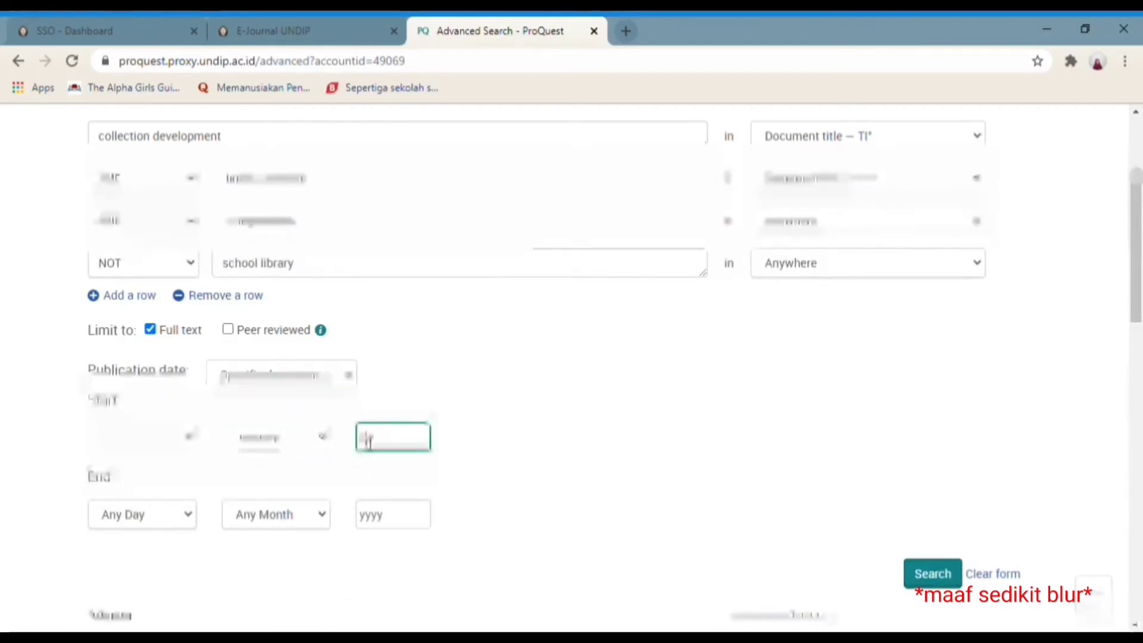
Step: Set the end of the publication date range to 30 September 2020
{"action": "left_click", "coordinate": [158, 519]}
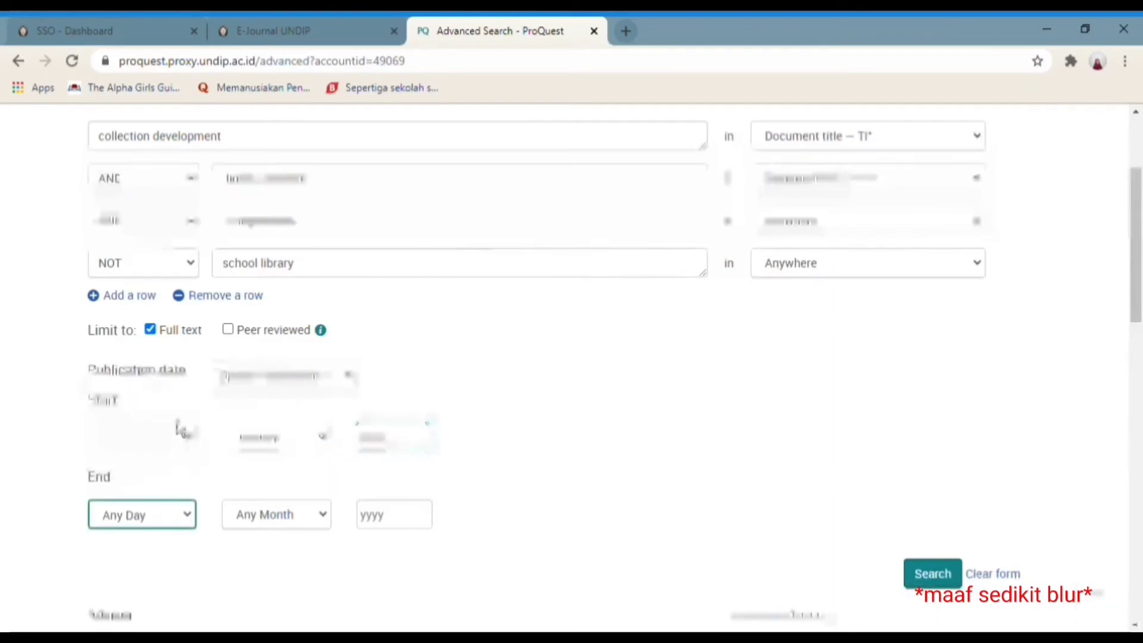
{"action": "left_click", "coordinate": [157, 477]}
{"action": "left_click", "coordinate": [290, 517]}
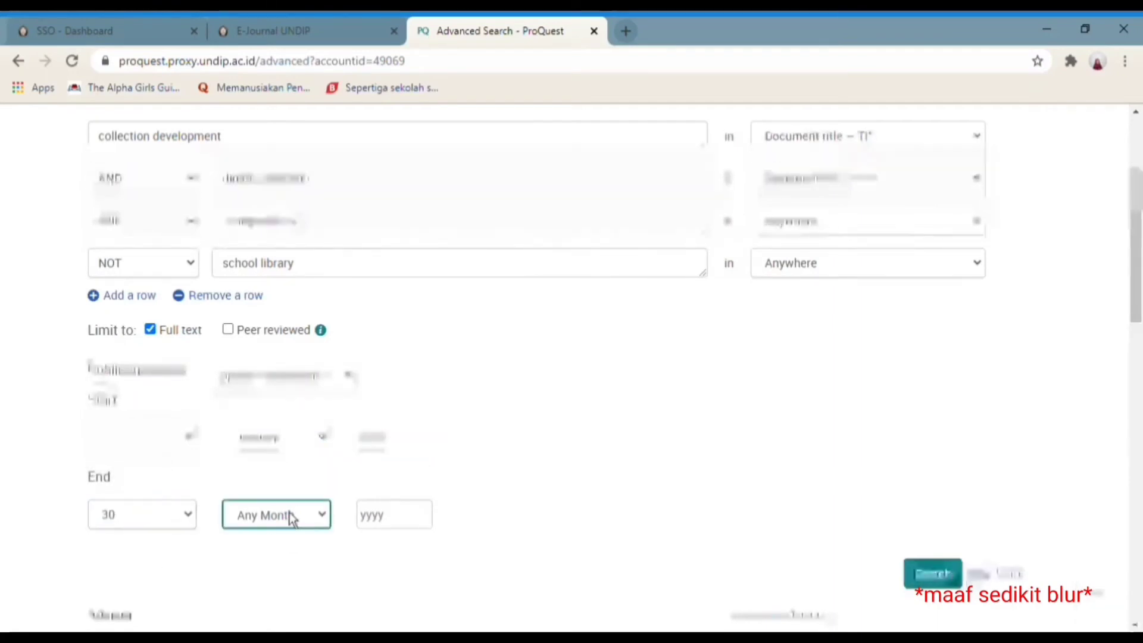
{"action": "left_click", "coordinate": [301, 450]}
{"action": "left_click", "coordinate": [398, 525]}
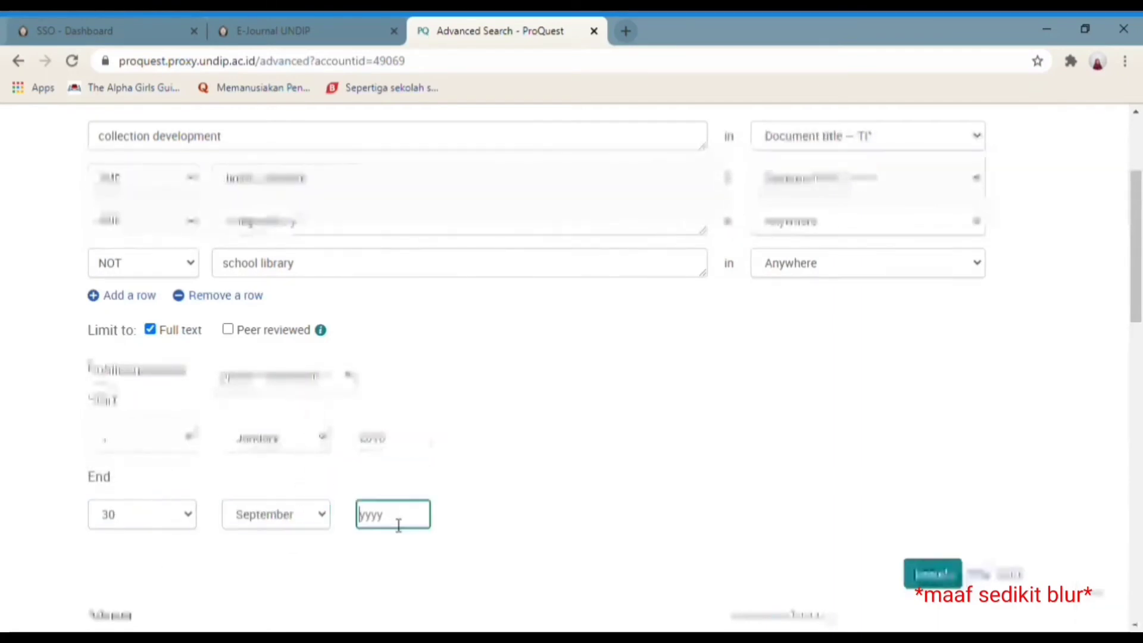
{"action": "type", "text": "2020"}
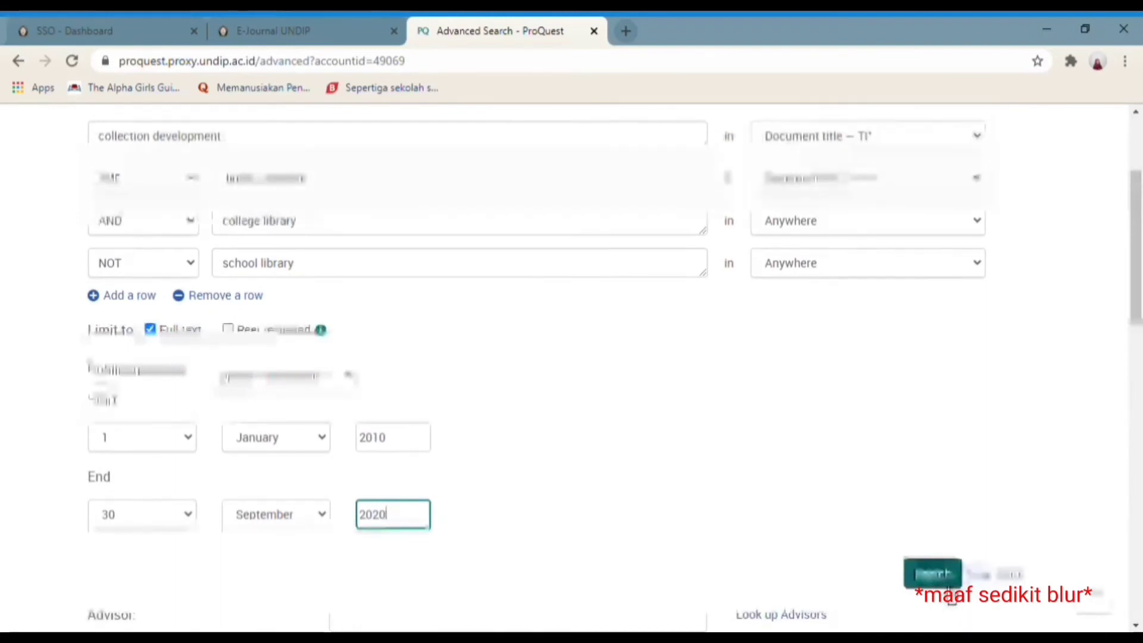
Step: Run the advanced search and look through the listed articles
{"action": "left_click", "coordinate": [949, 586]}
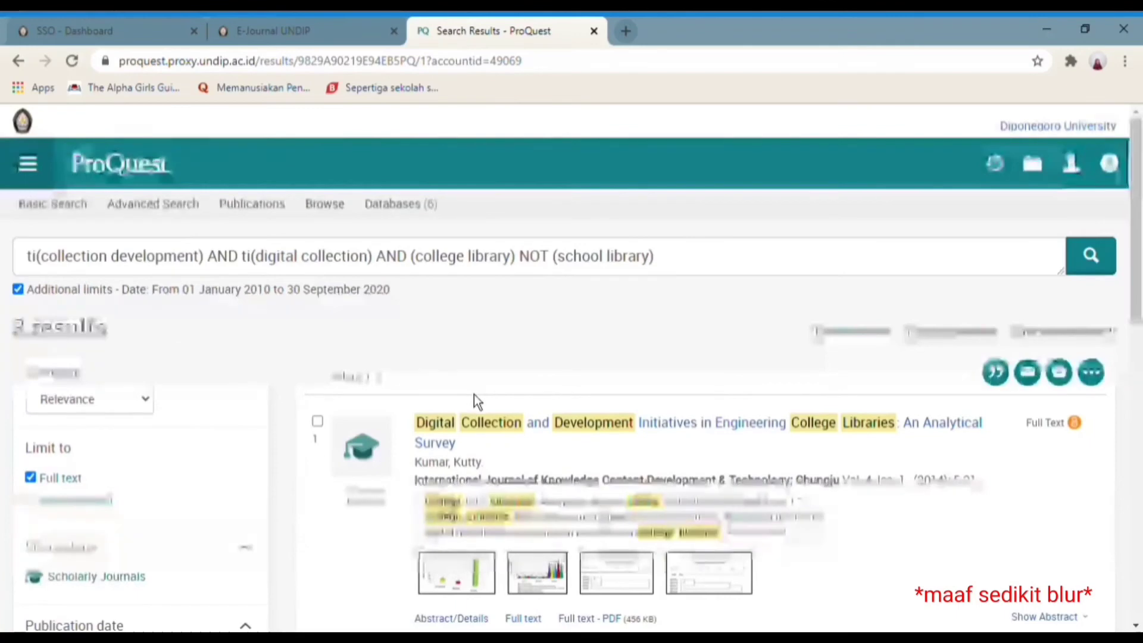
{"action": "scroll", "coordinate": [473, 394], "scroll_direction": "down", "scroll_amount": 2}
{"action": "scroll", "coordinate": [474, 394], "scroll_direction": "down", "scroll_amount": 1}
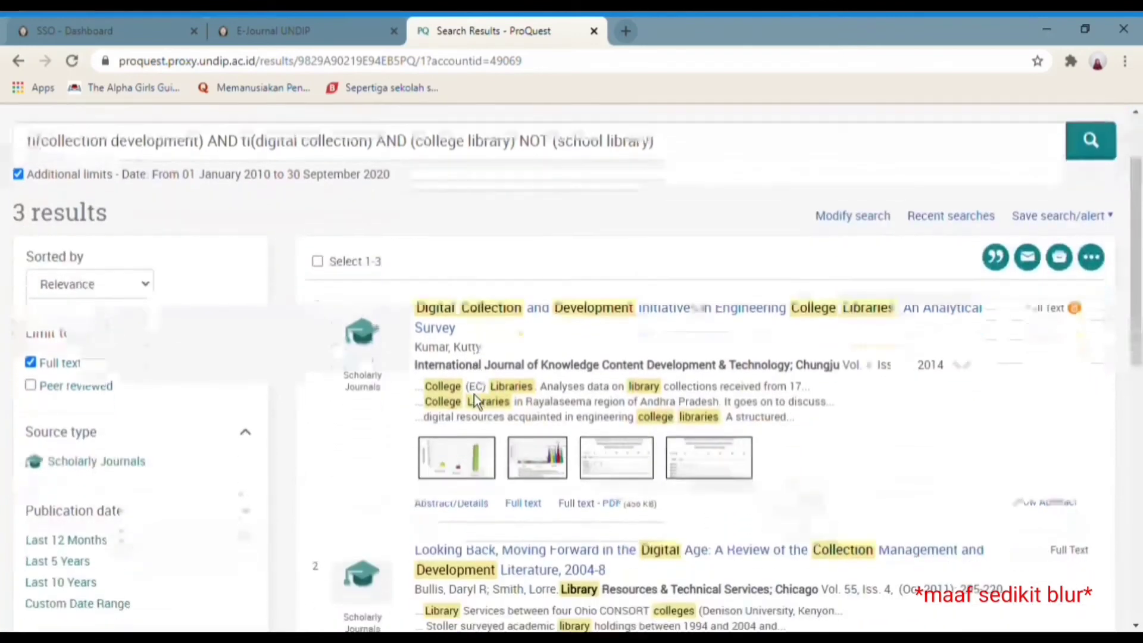
{"action": "scroll", "coordinate": [474, 394], "scroll_direction": "down", "scroll_amount": 1}
{"action": "scroll", "coordinate": [474, 398], "scroll_direction": "down", "scroll_amount": 1}
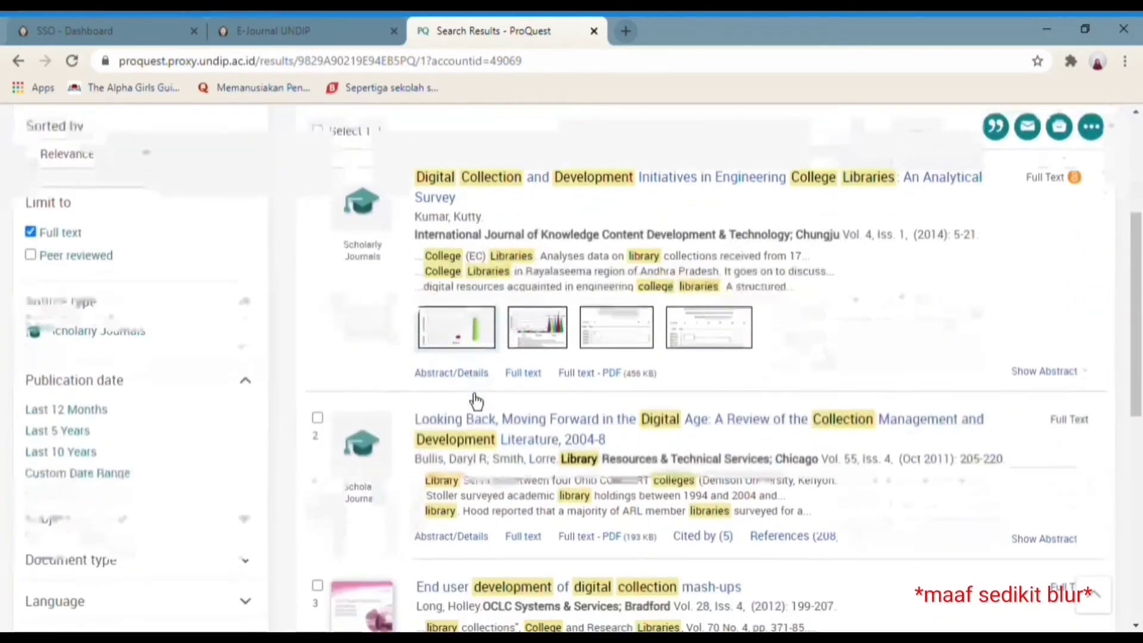